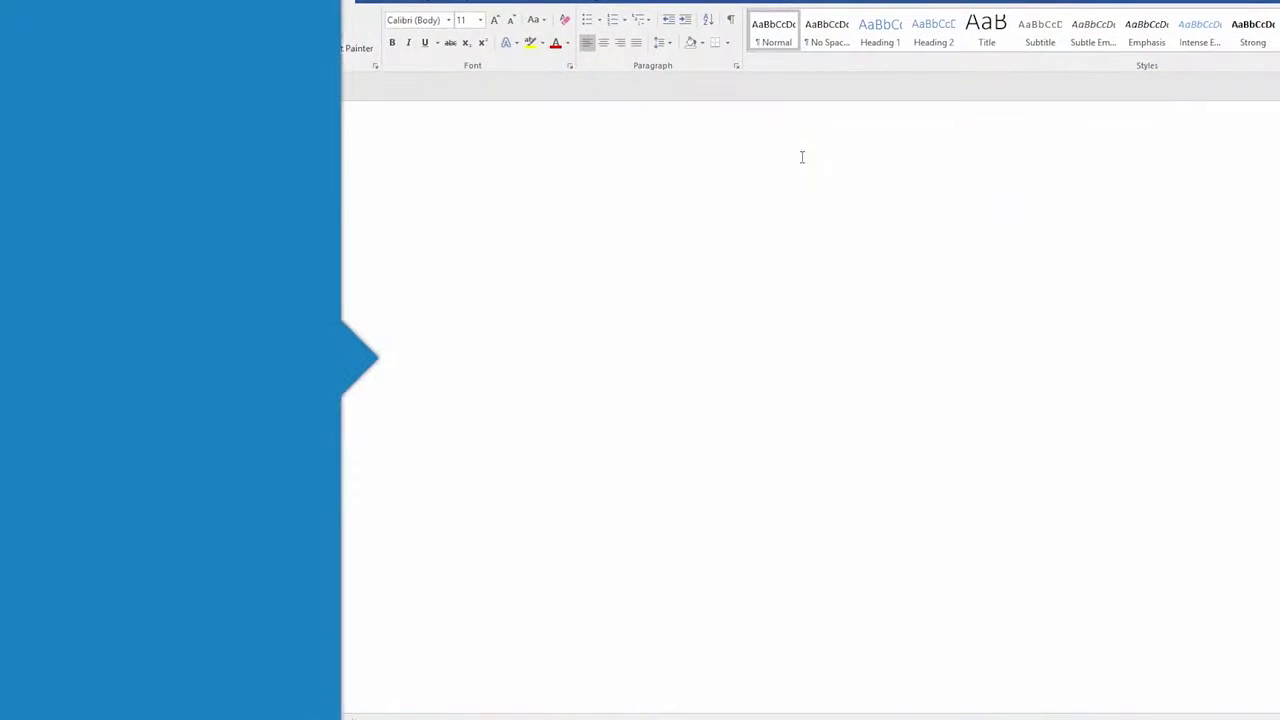
- Type the confidential sharing sentence and save it as 'contract' in the Desktop's Contracts folder
type("This is my ")
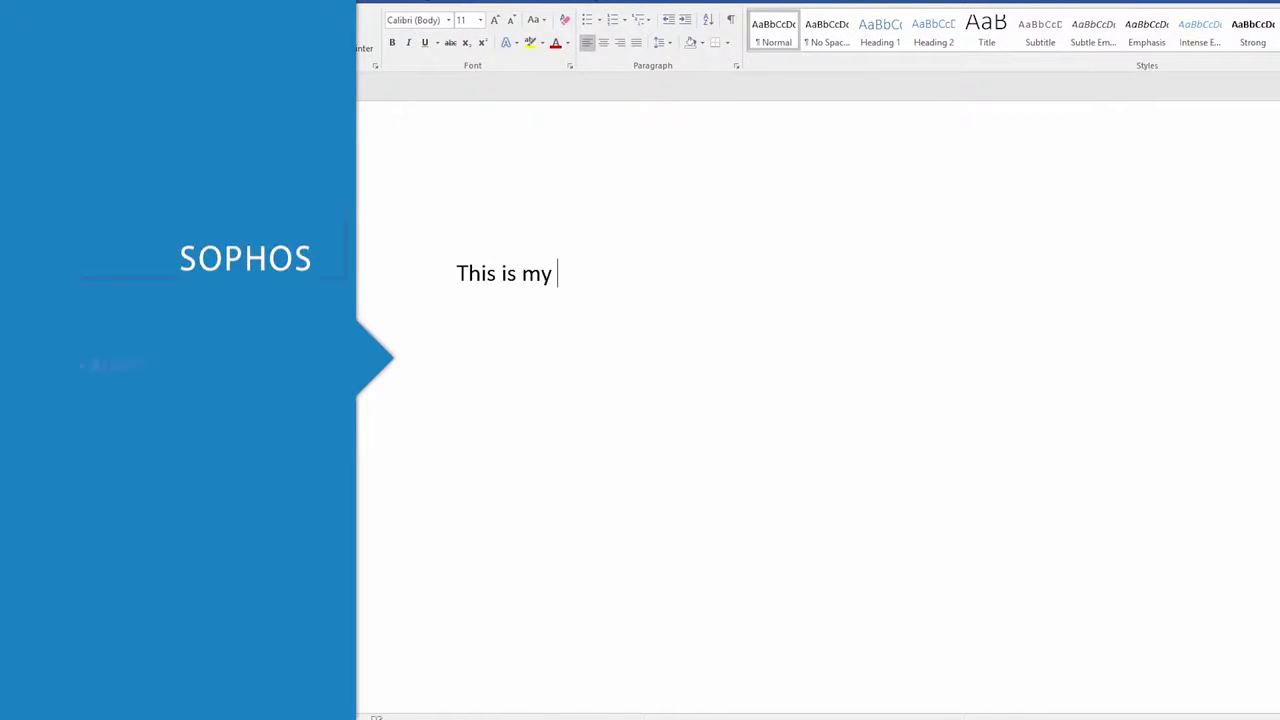
type("confidential doc")
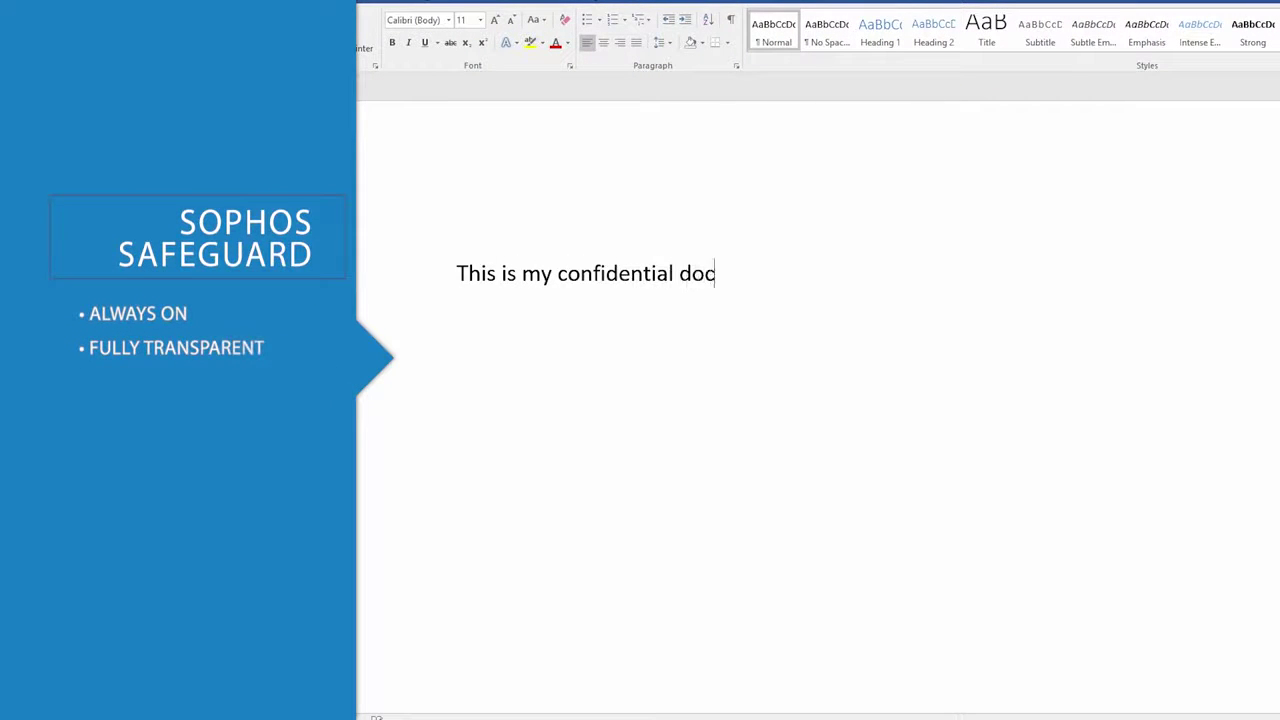
type("ument that I need to share internally and externally.")
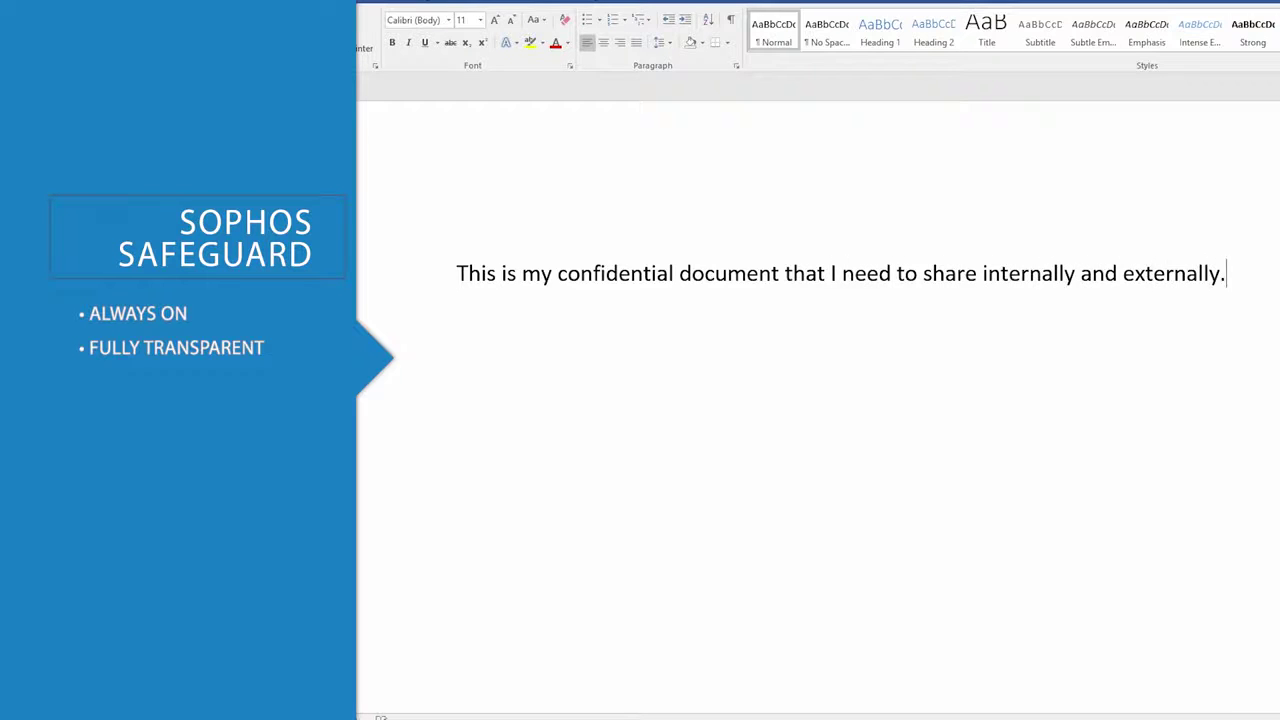
key("ctrl+s")
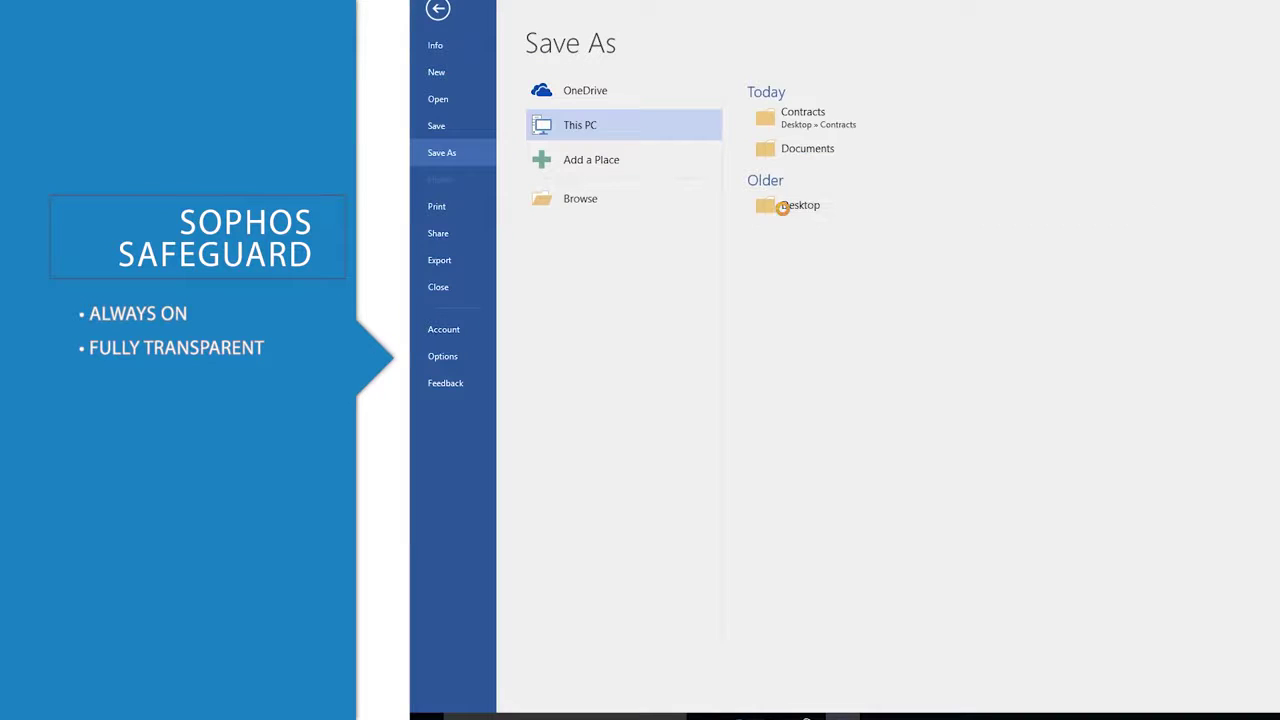
left_click(783, 208)
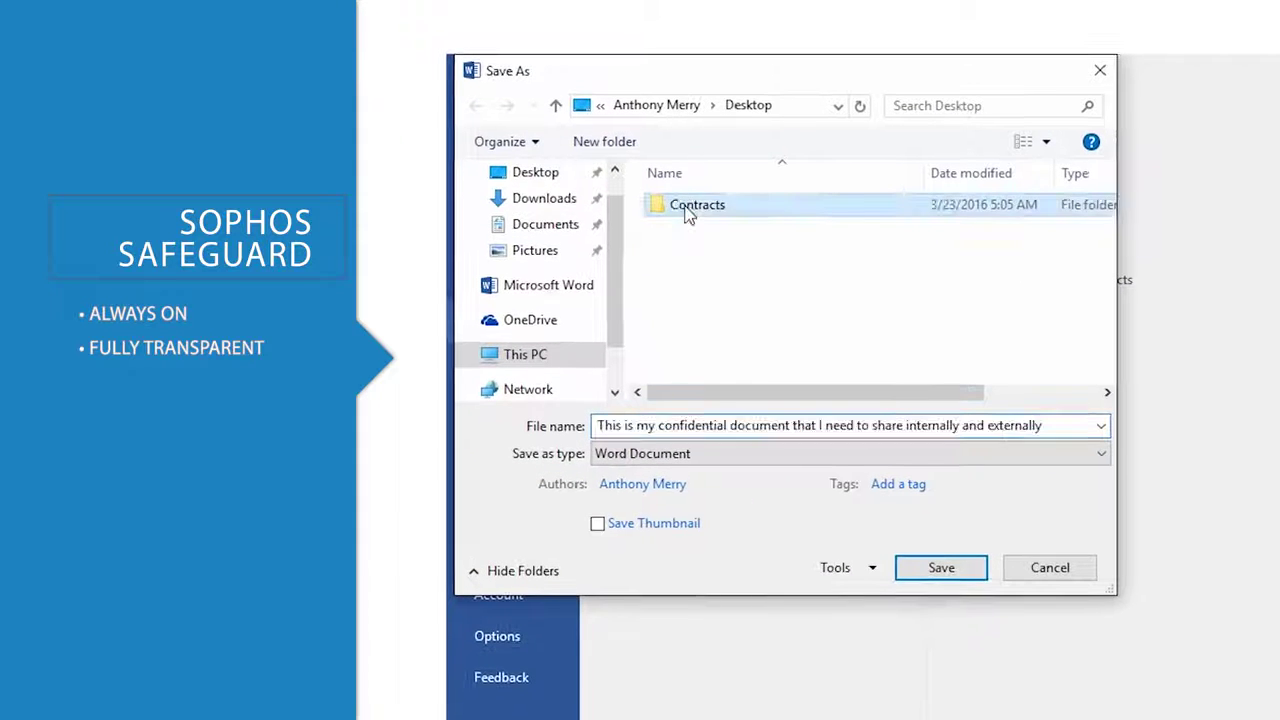
double_click(688, 207)
left_click(735, 425)
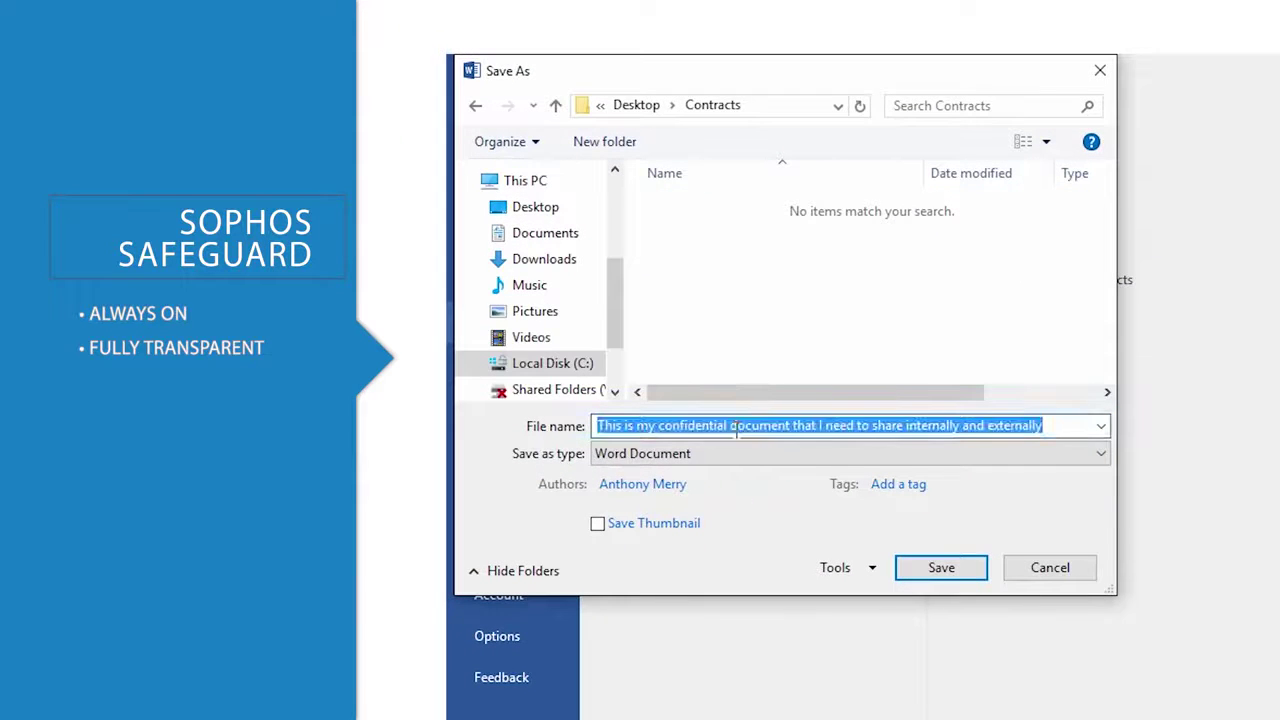
type("contract")
key("Return")
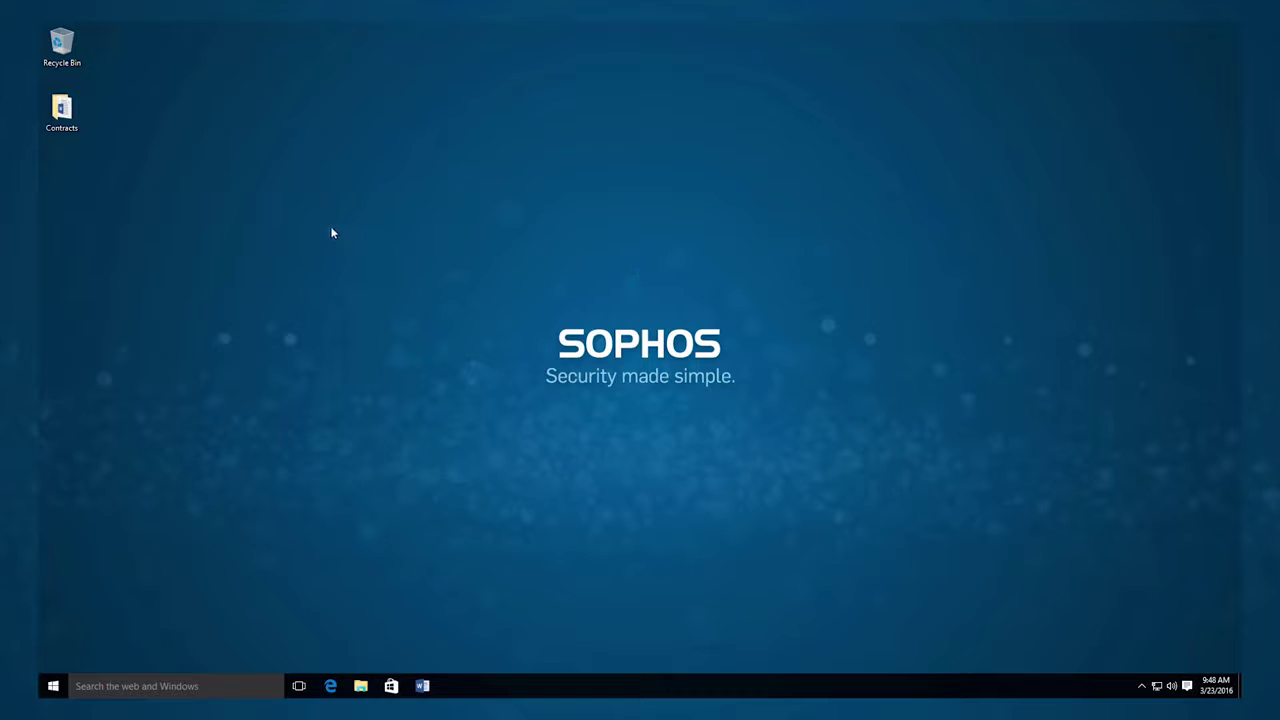
- Open the encrypted contract file in Word from the desktop's Contracts folder
double_click(61, 110)
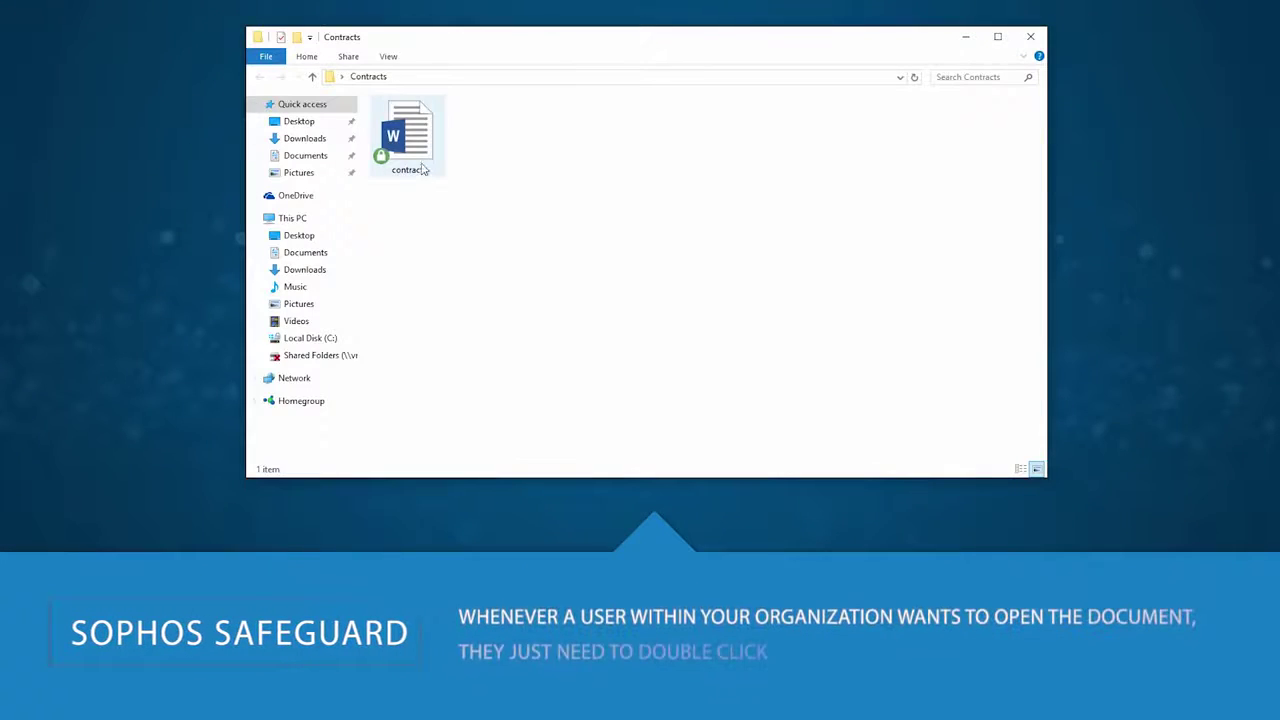
double_click(422, 143)
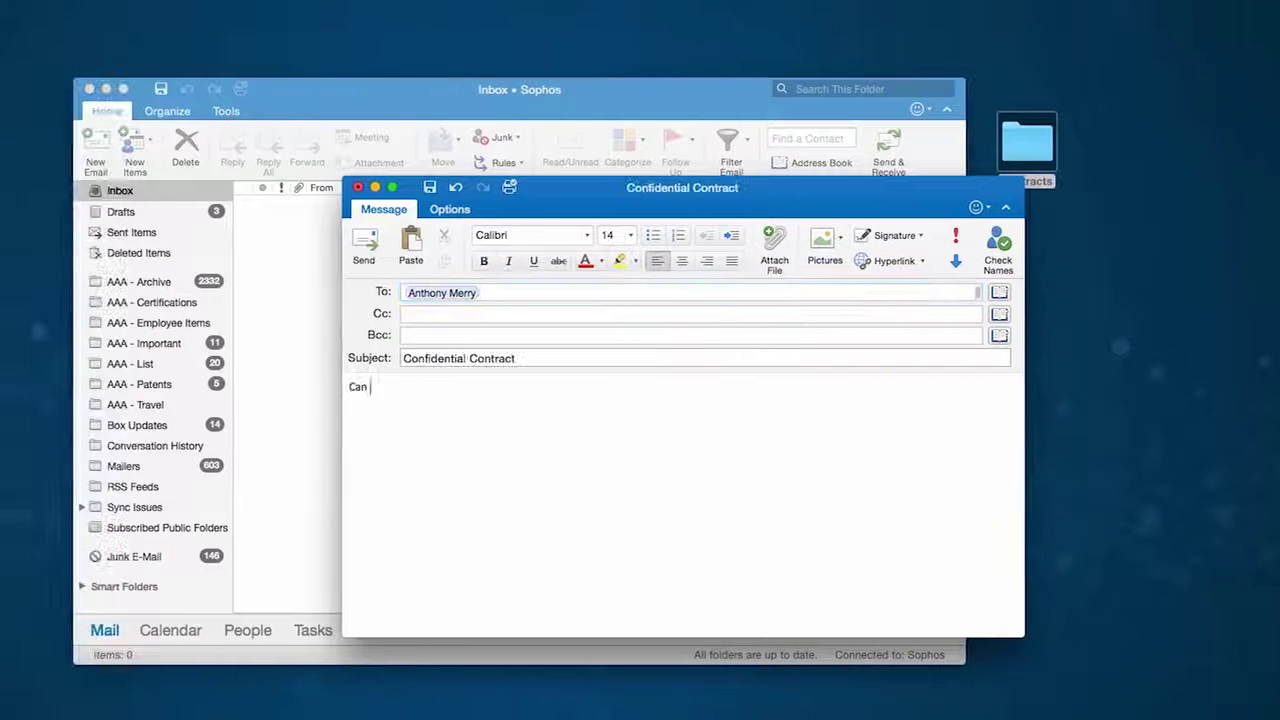
- Finish the review-request message with a sign-off and attach the contract file from Contracts
type("you please re")
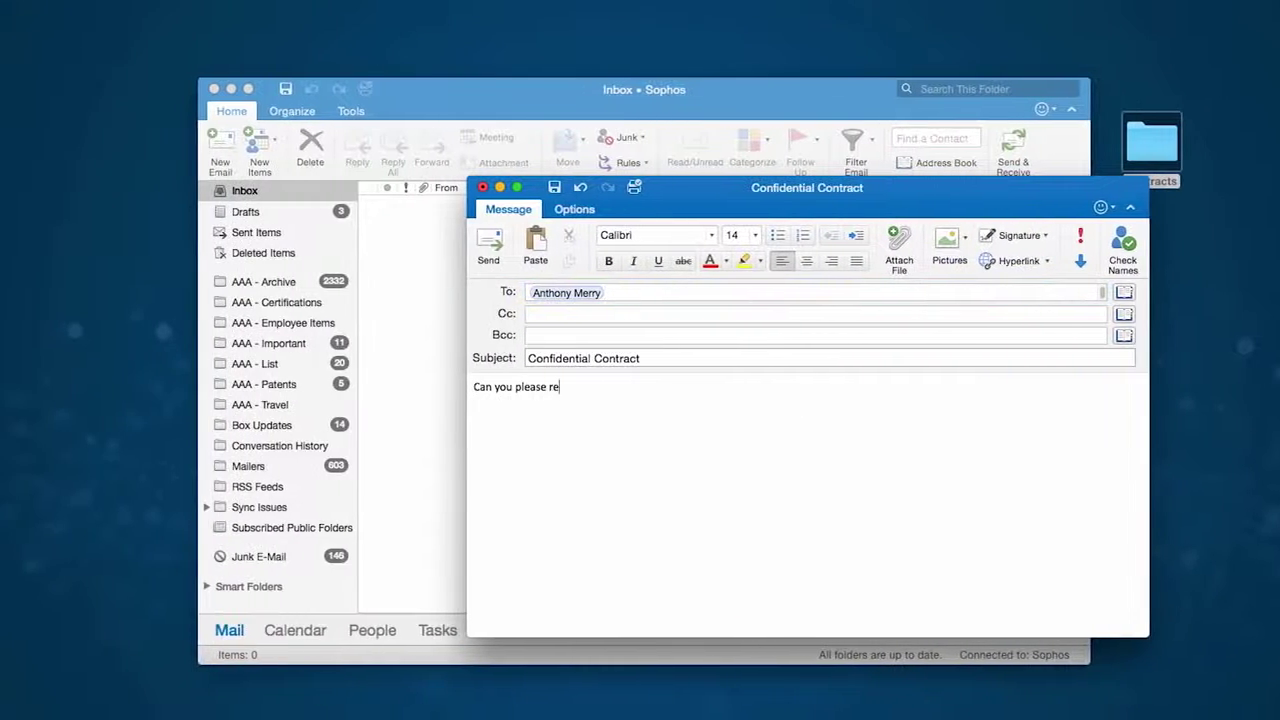
type("view this contract?")
key("Return")
key("Return")
type("Thanks")
key("Return")
key("Return")
type("Anthony")
double_click(1164, 138)
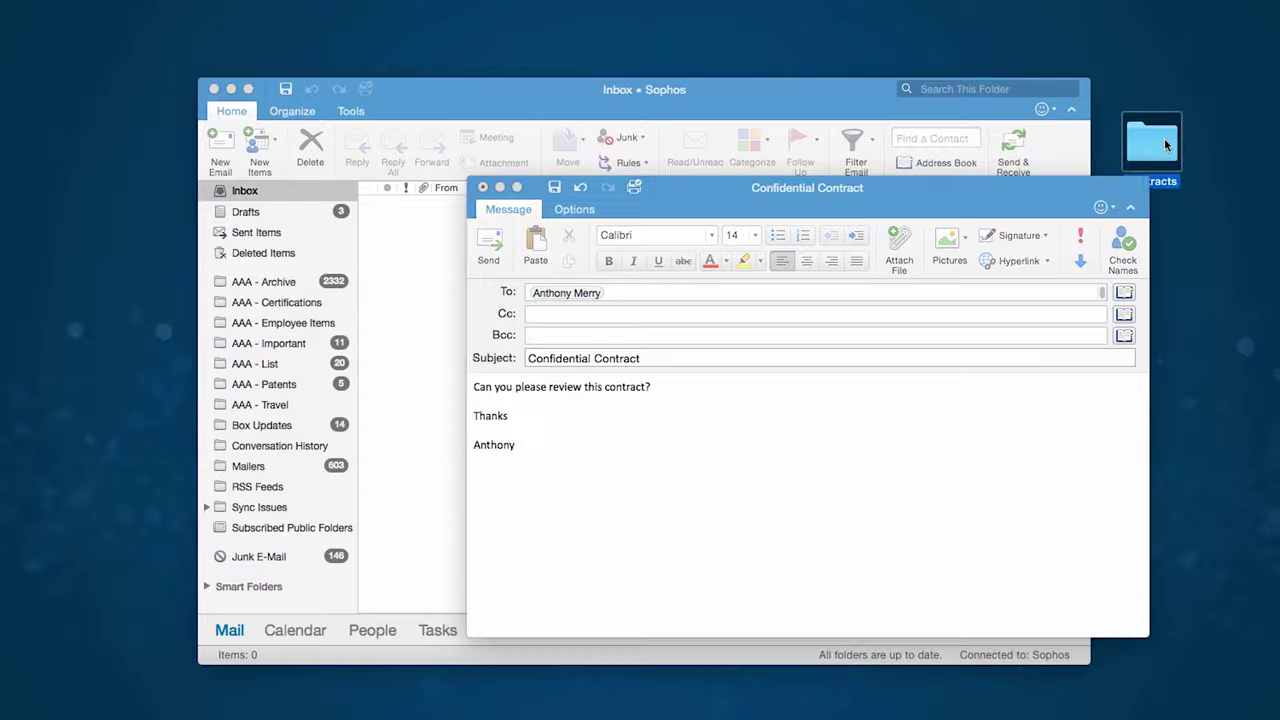
left_click_drag(533, 148, 767, 457)
- Send the Confidential Contract email and open the received contract.docx attachment
left_click(489, 246)
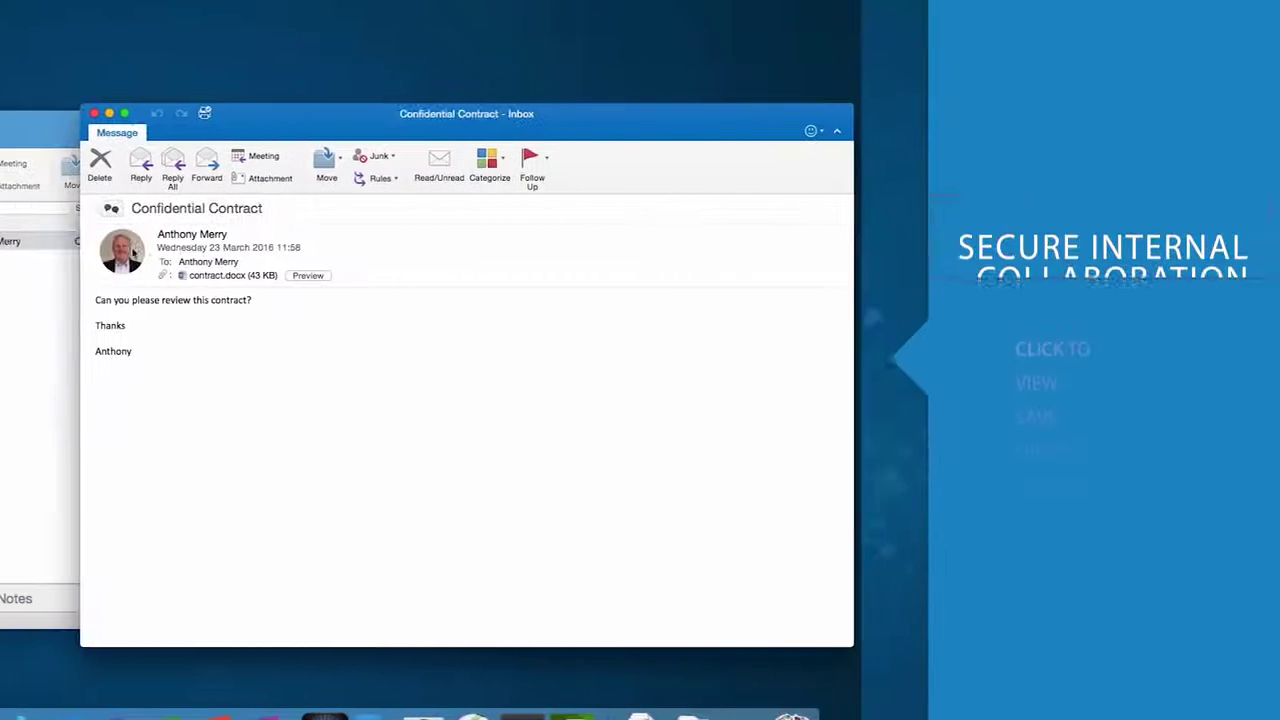
left_click(189, 277)
double_click(189, 277)
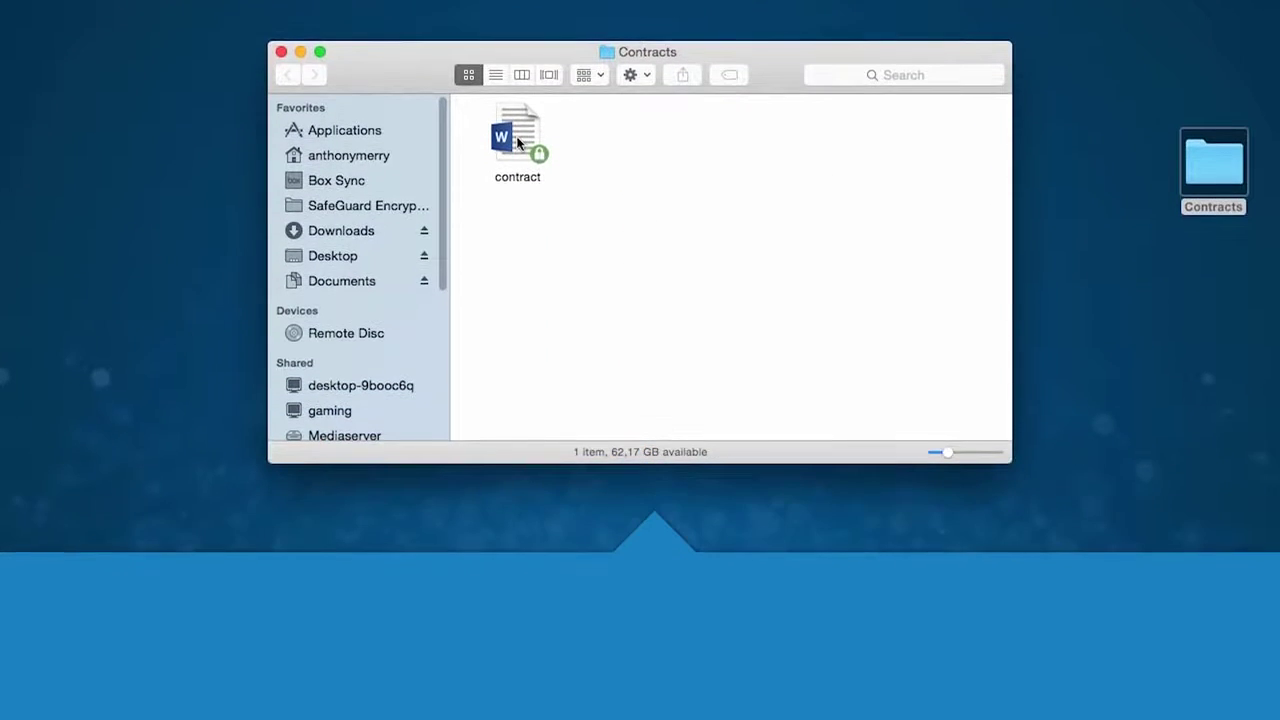
- Create a password-protected copy of contract, contract_docx.html, by entering and confirming a password
left_click(518, 143)
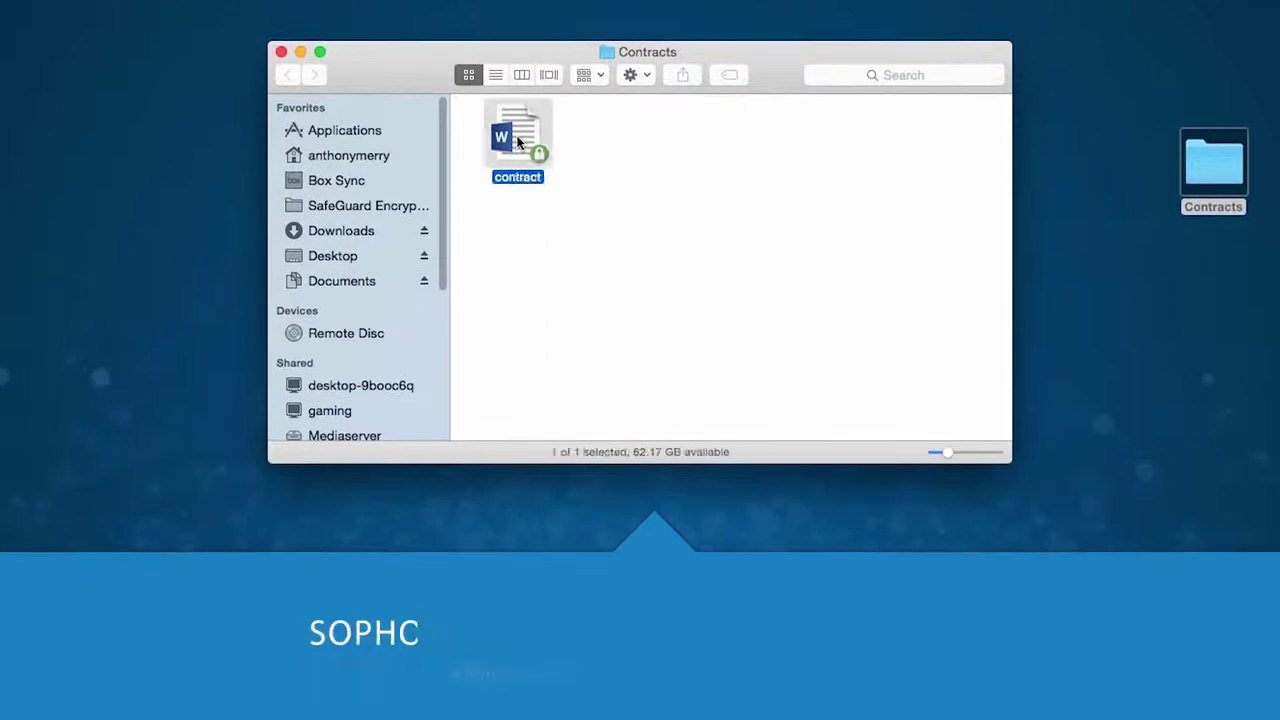
right_click(518, 143)
left_click(580, 229)
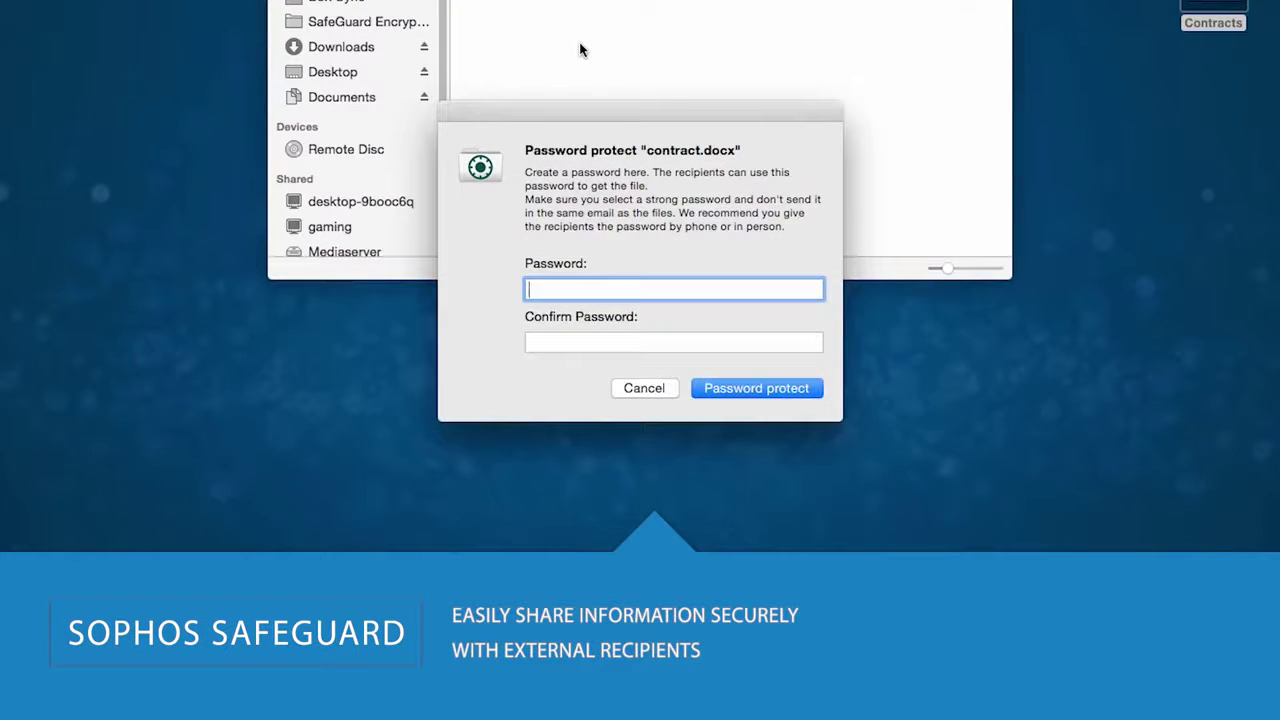
type("secret")
key("Tab")
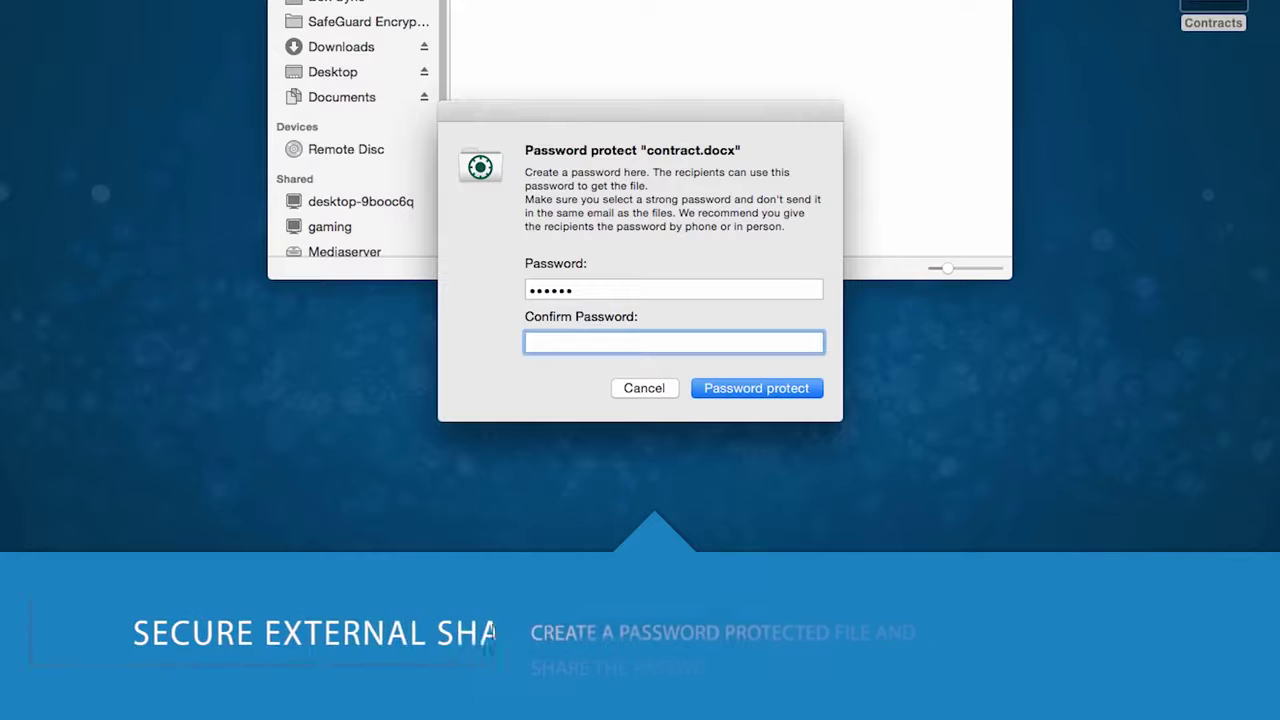
type("secret")
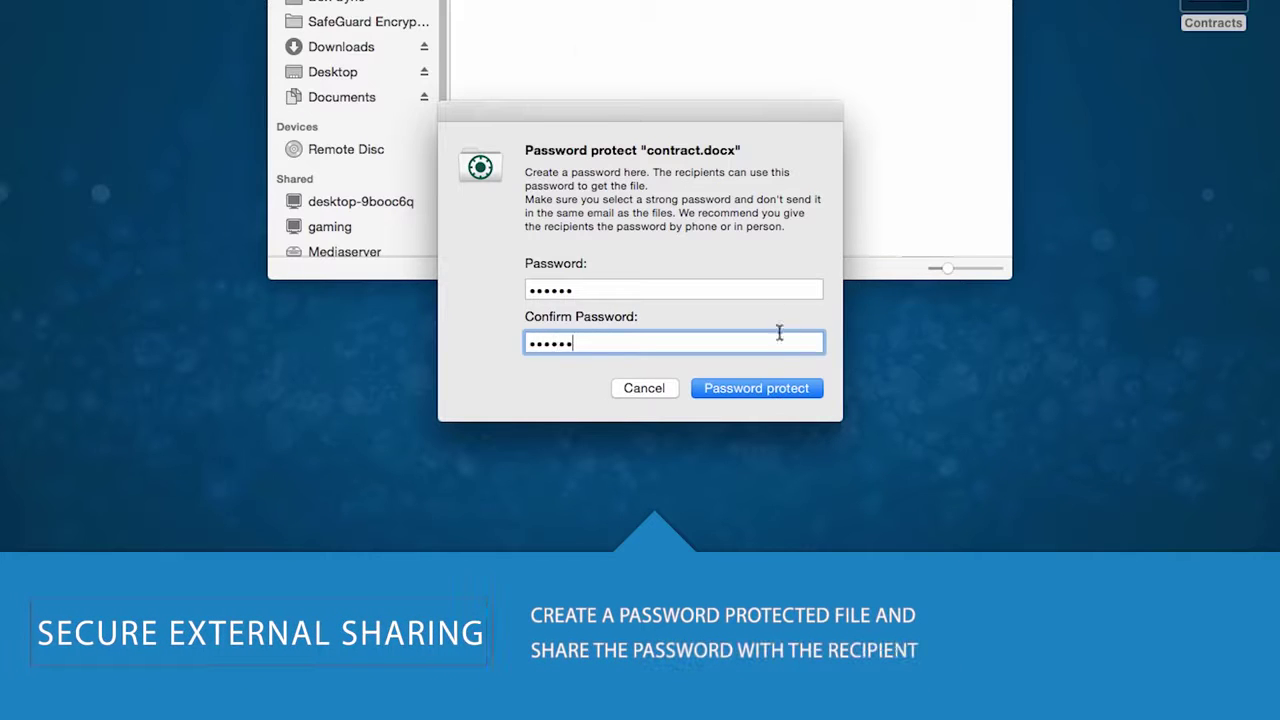
left_click(776, 390)
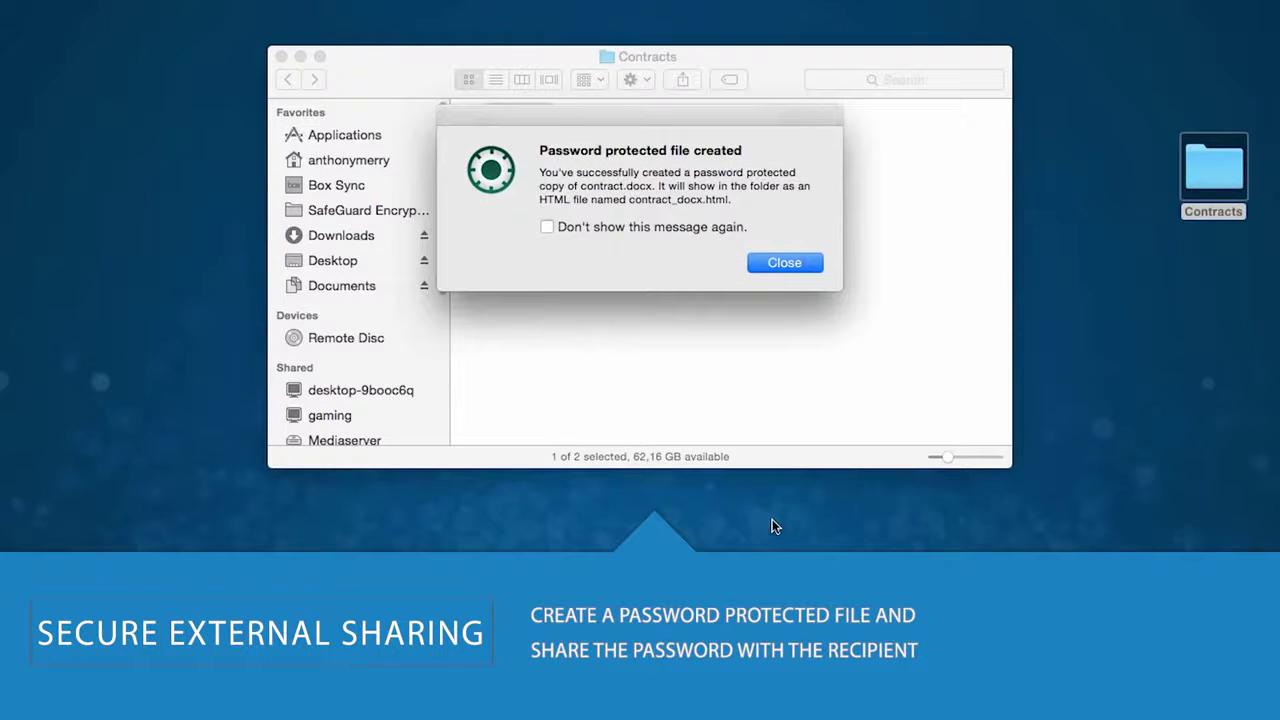
left_click(784, 263)
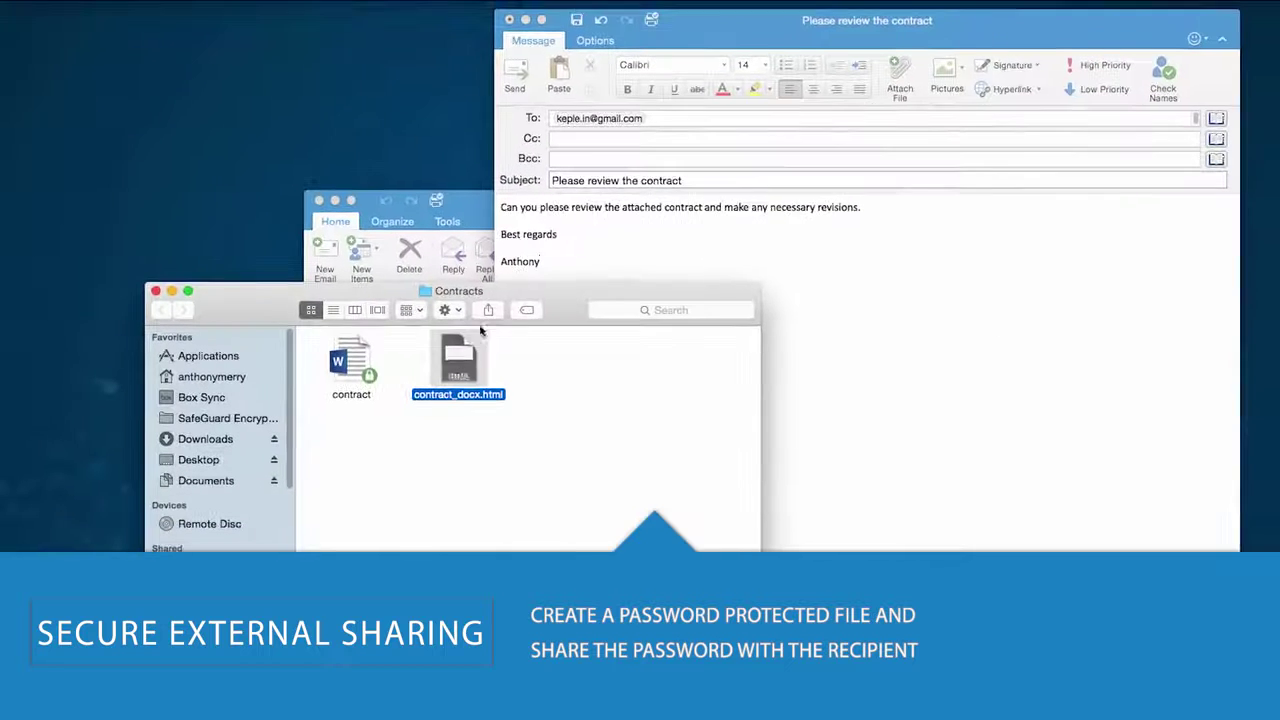
- Send the review email with contract_docx.html attached, then open it as recipient and enter the password
left_click_drag(458, 360, 656, 173)
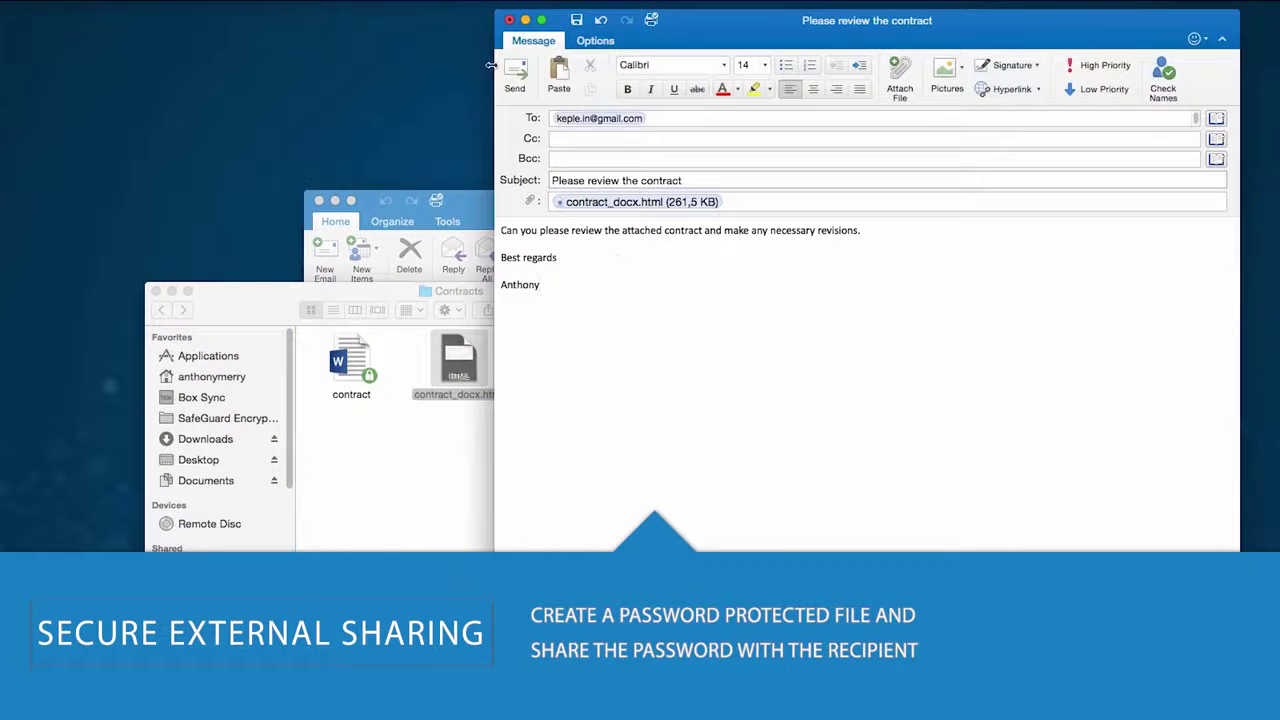
left_click(514, 75)
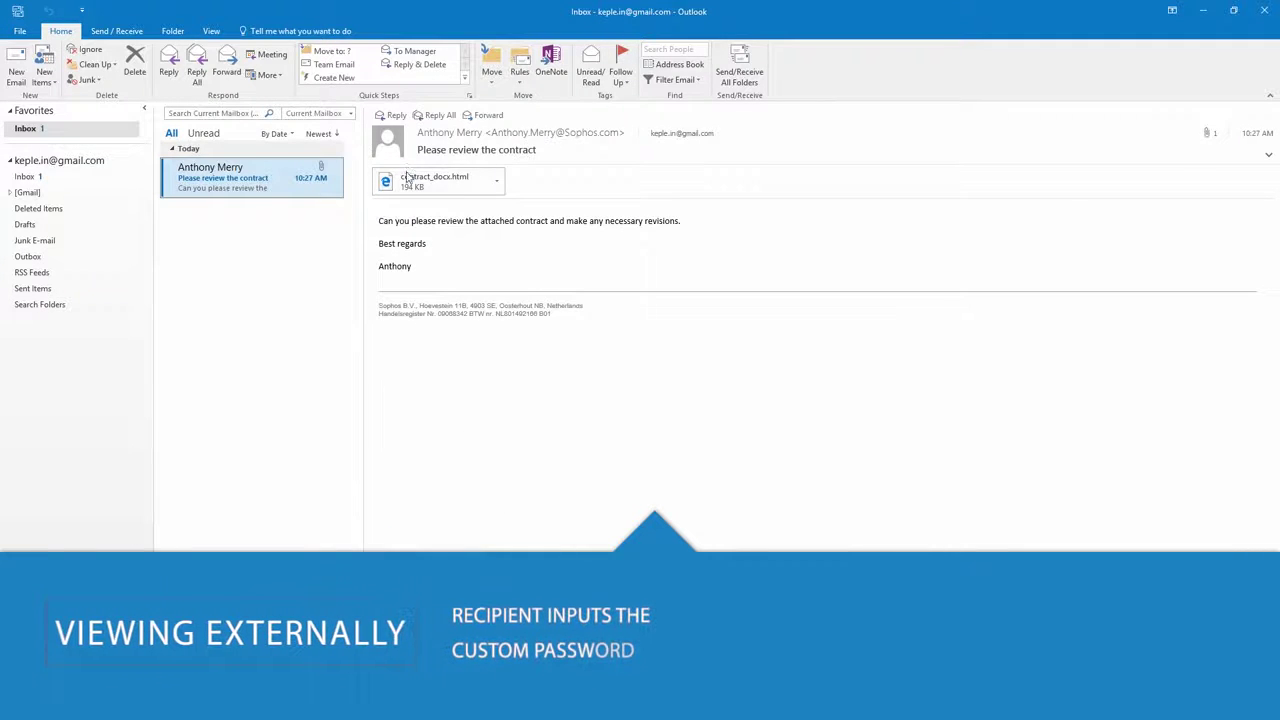
double_click(412, 180)
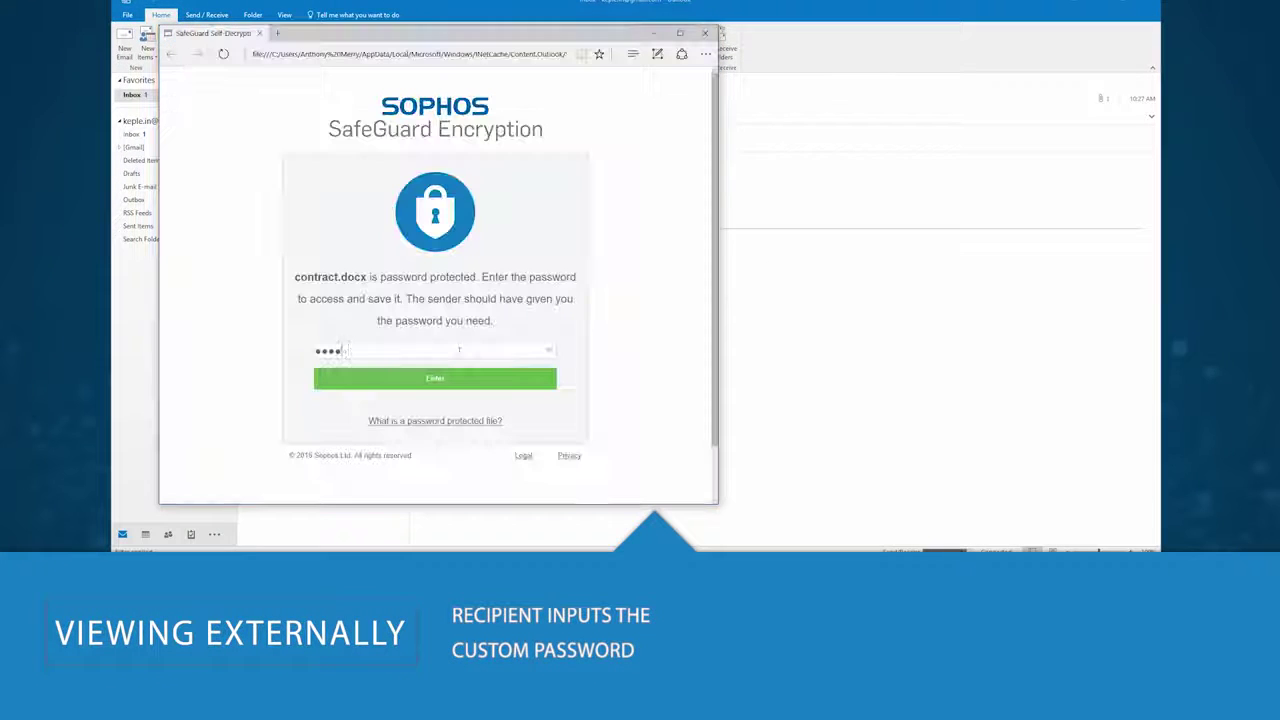
type("****")
key("Return")
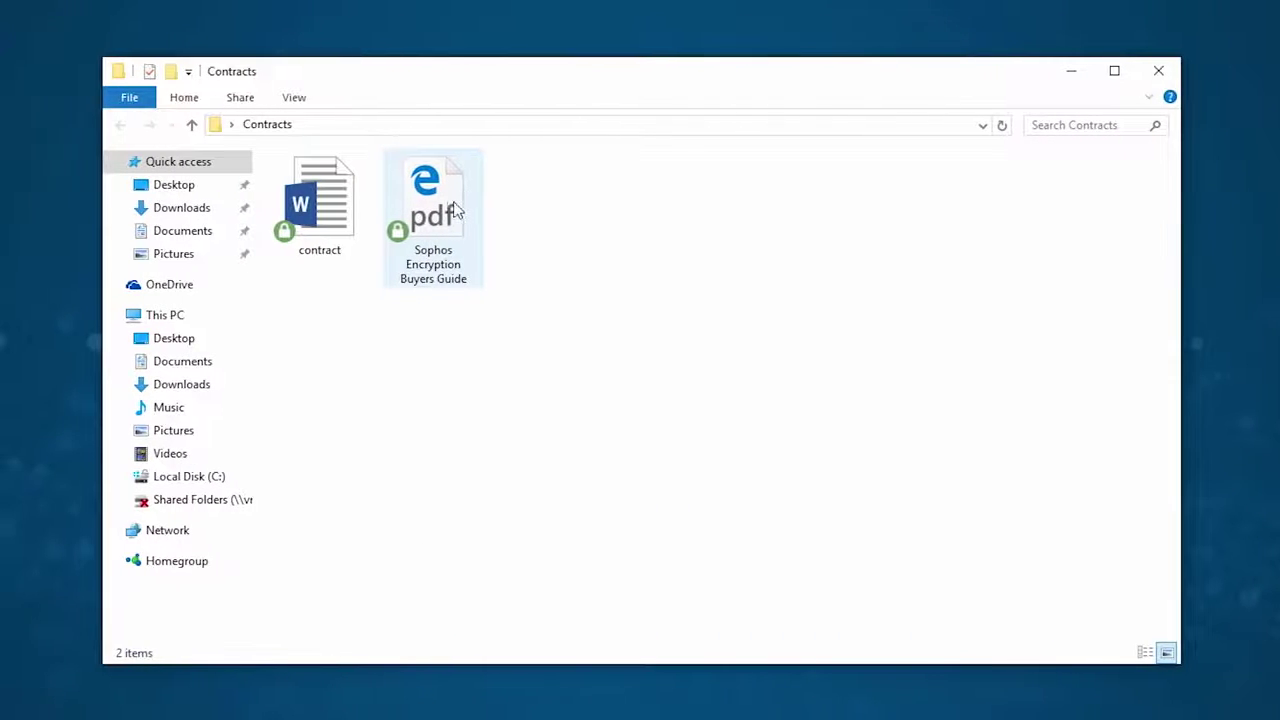
- Choose File encryption > Decrypt on the Sophos Encryption Buyers Guide PDF
right_click(447, 205)
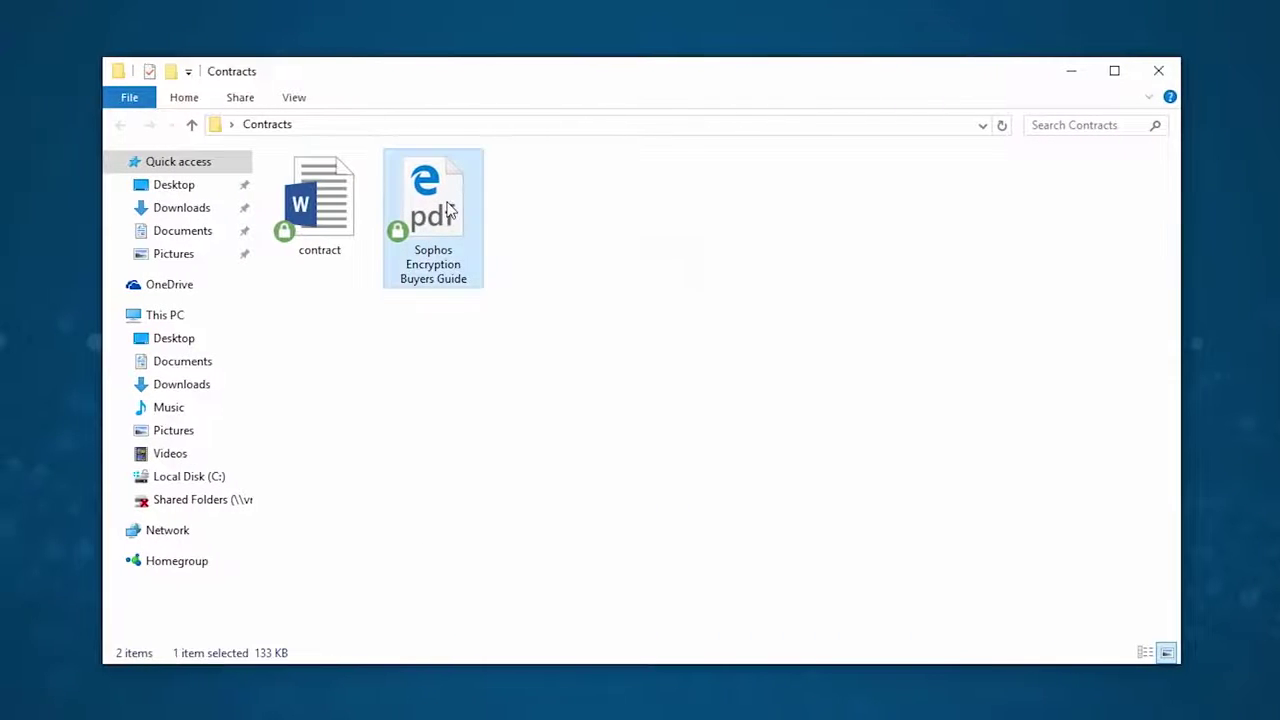
mouse_move(509, 263)
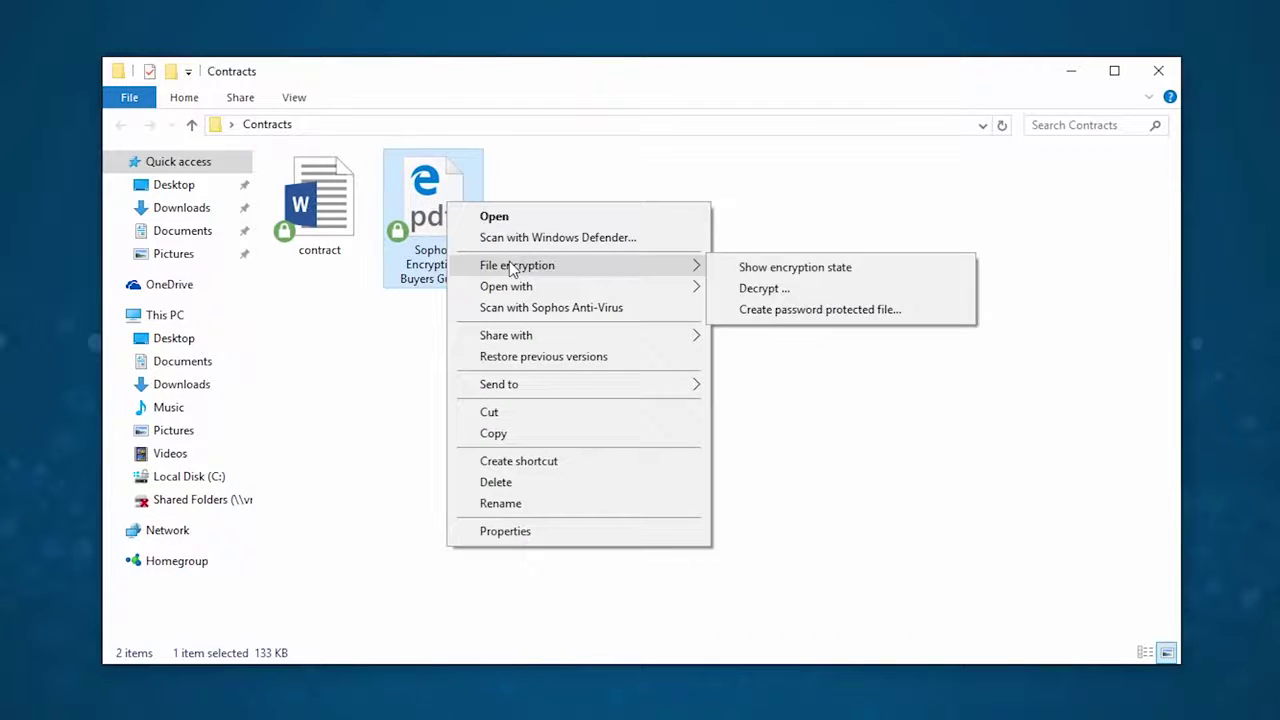
left_click(763, 289)
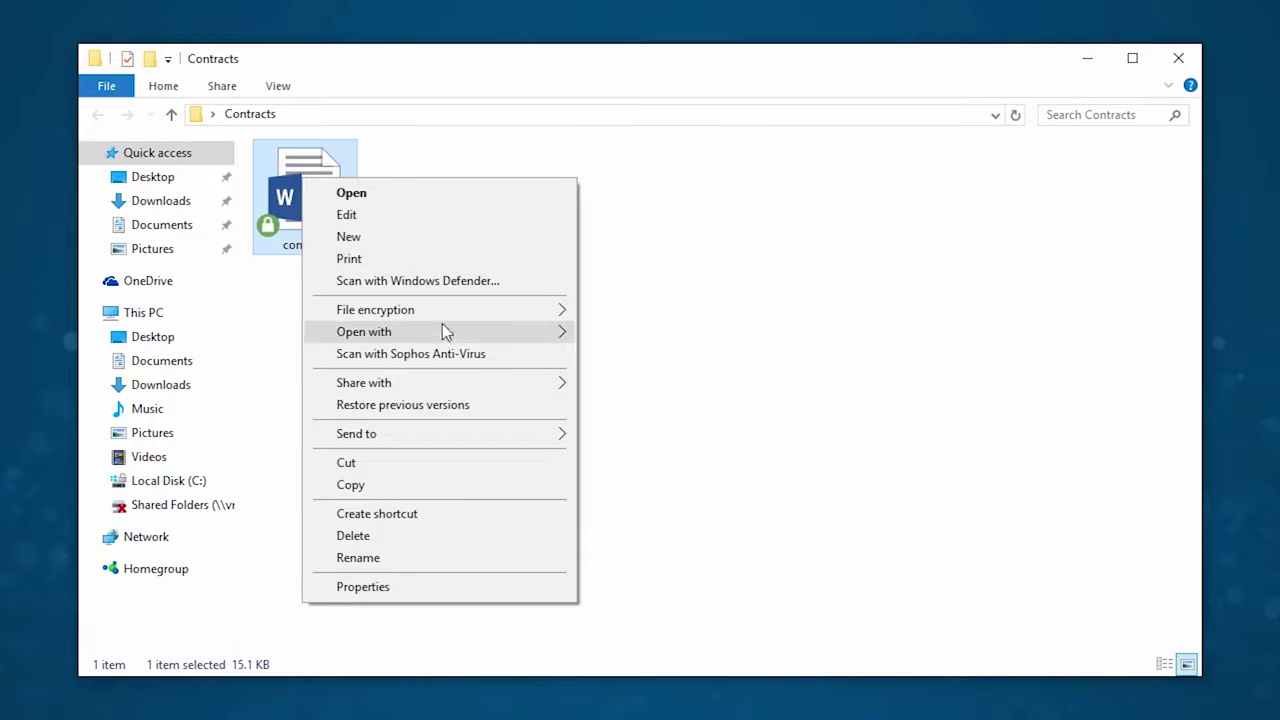
- Open contract with WordPad via Choose another app, then select its 'ENCRYPTED FILE.' header lines
mouse_move(443, 331)
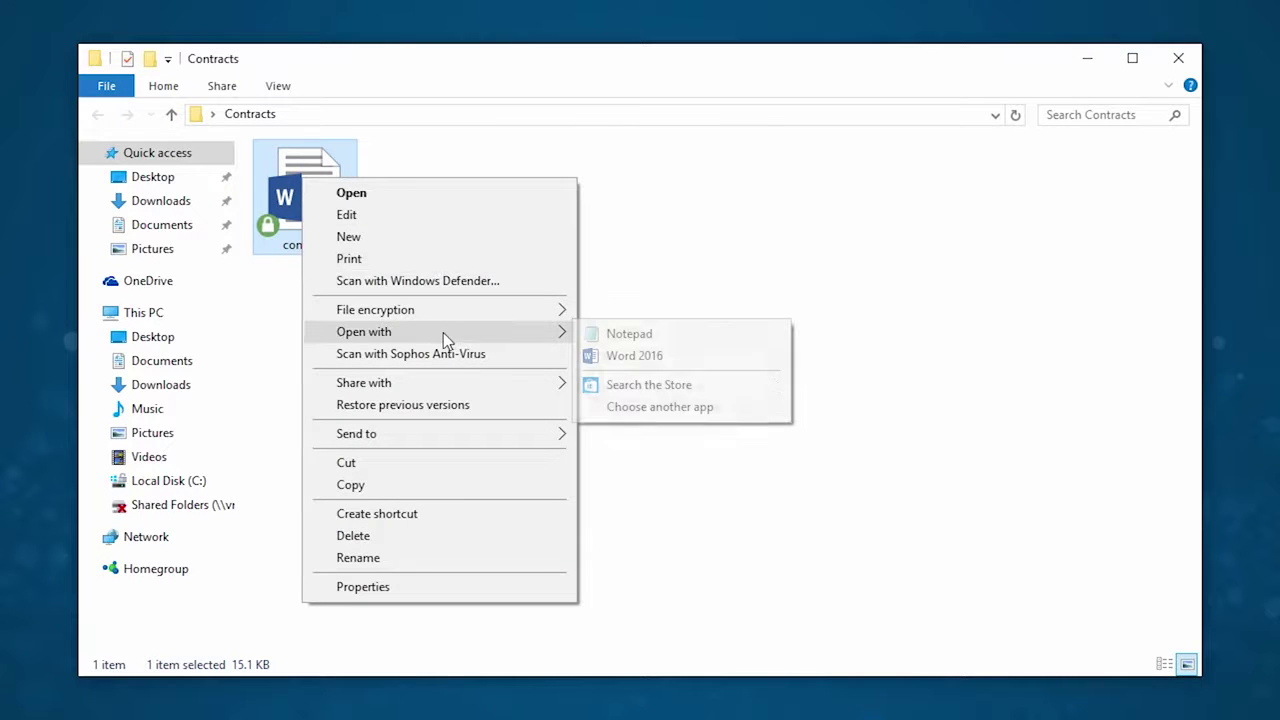
left_click(694, 411)
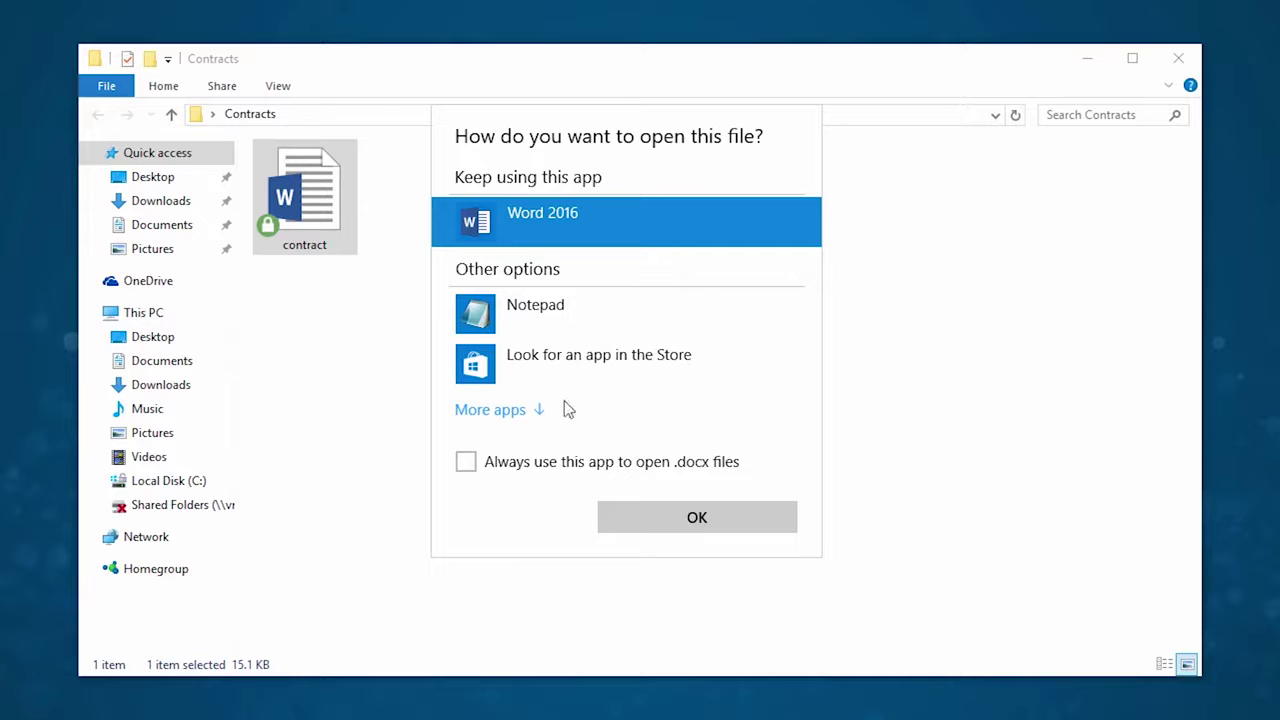
left_click(514, 413)
scroll(617, 448, "down", 2)
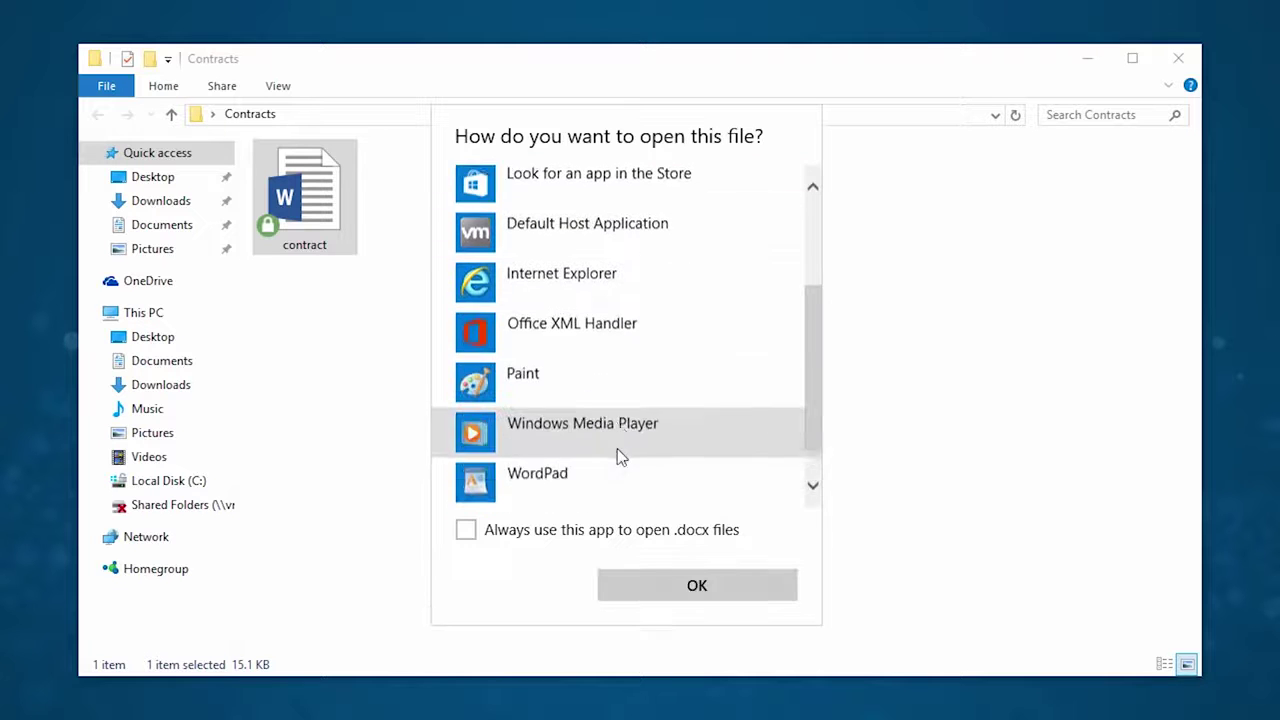
scroll(617, 448, "down", 1)
left_click(566, 438)
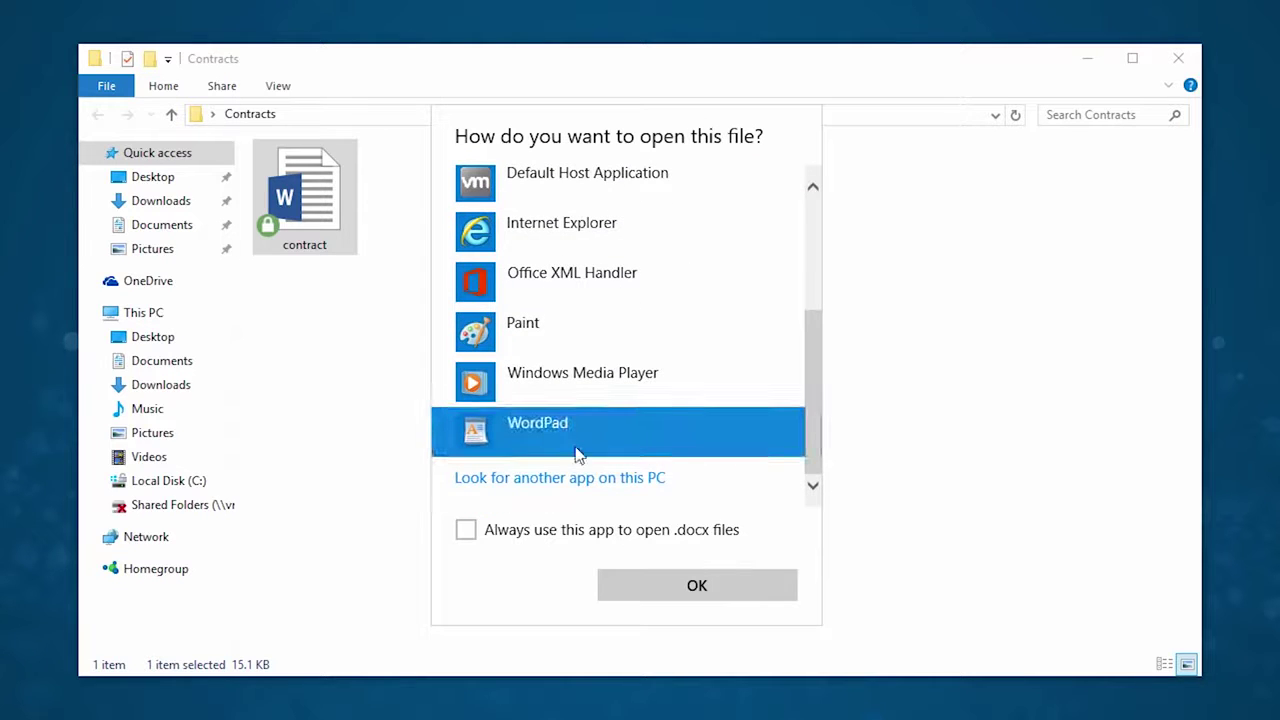
left_click(700, 586)
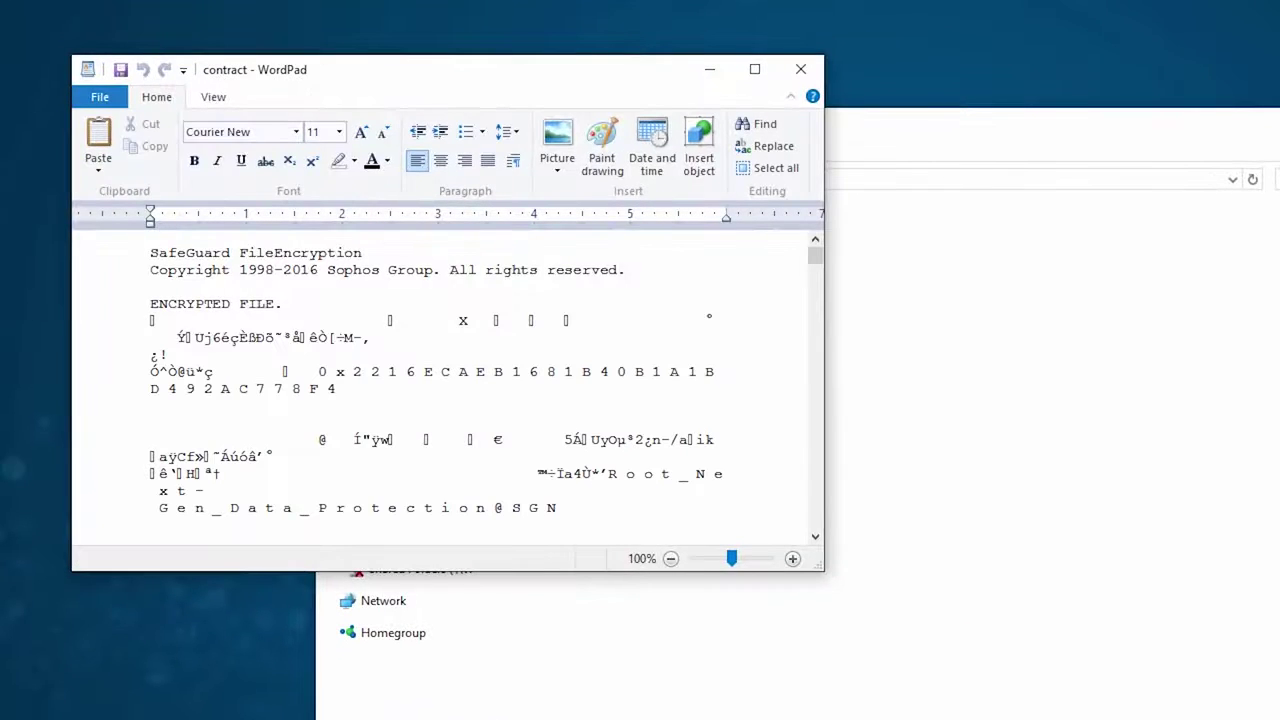
left_click_drag(274, 290, 114, 243)
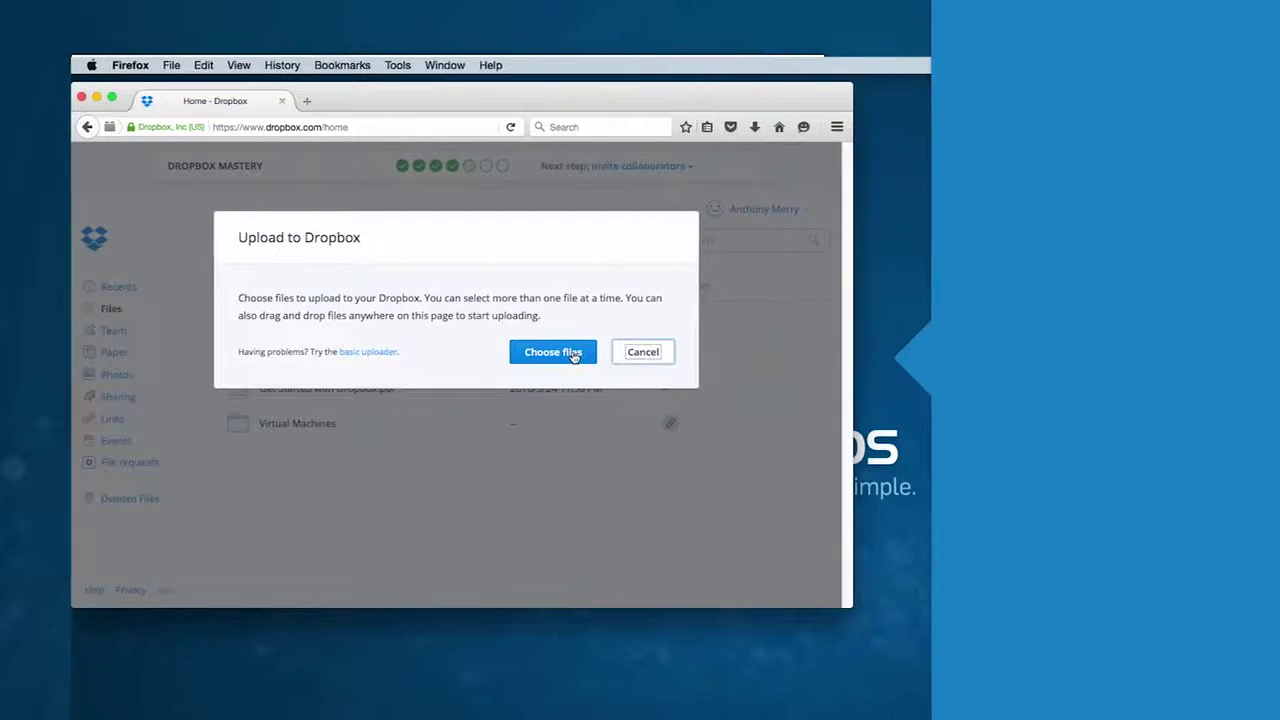
- Upload contract from the Contracts folder to the Dropbox home folder
left_click(568, 354)
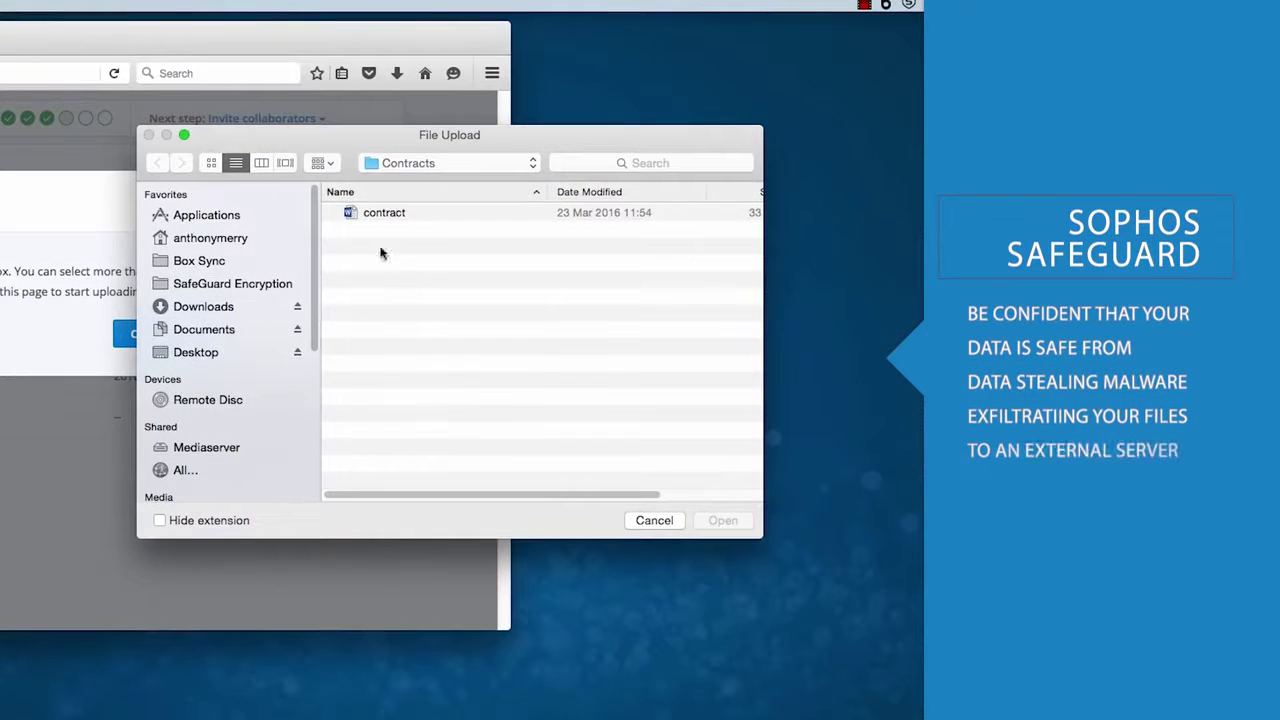
left_click(386, 213)
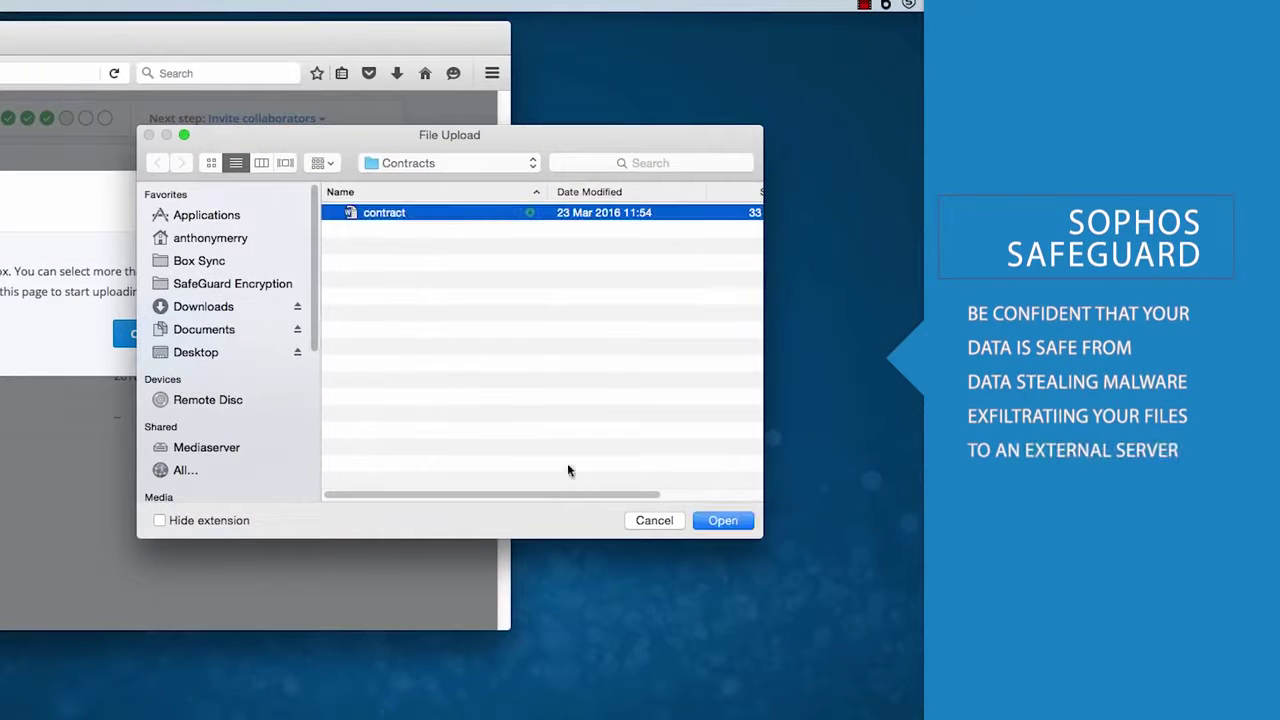
left_click(722, 519)
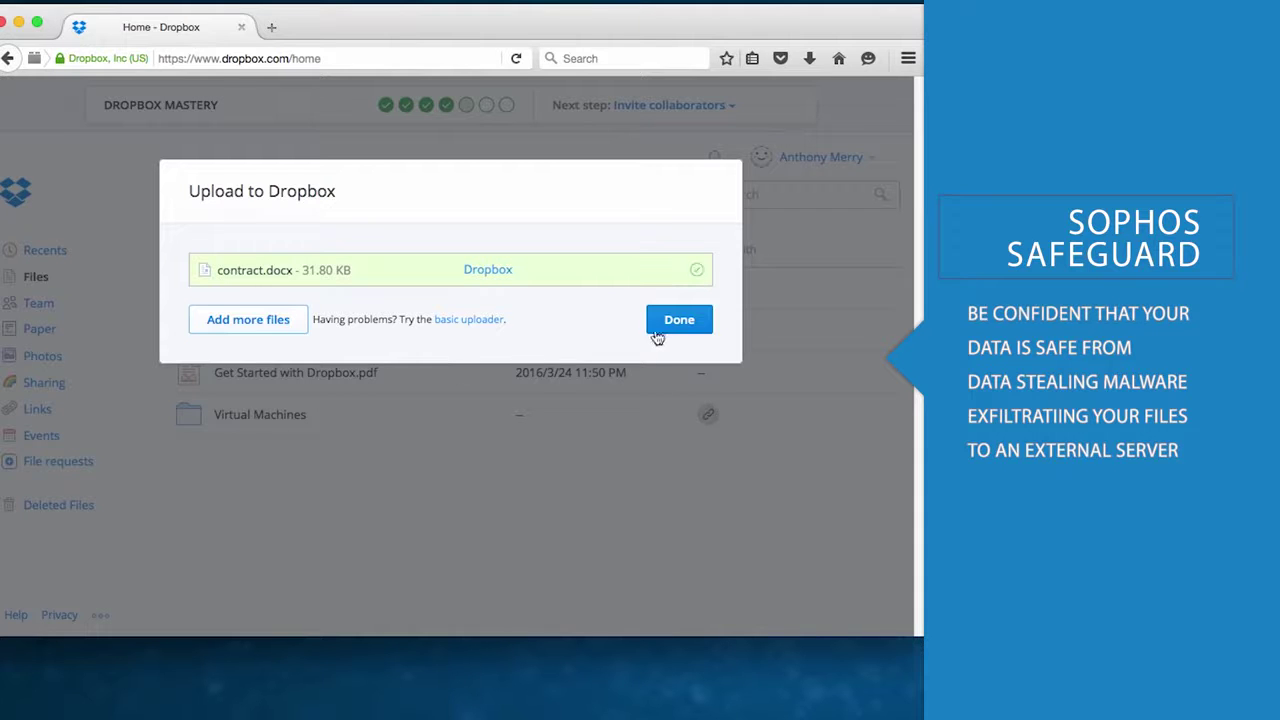
left_click(662, 328)
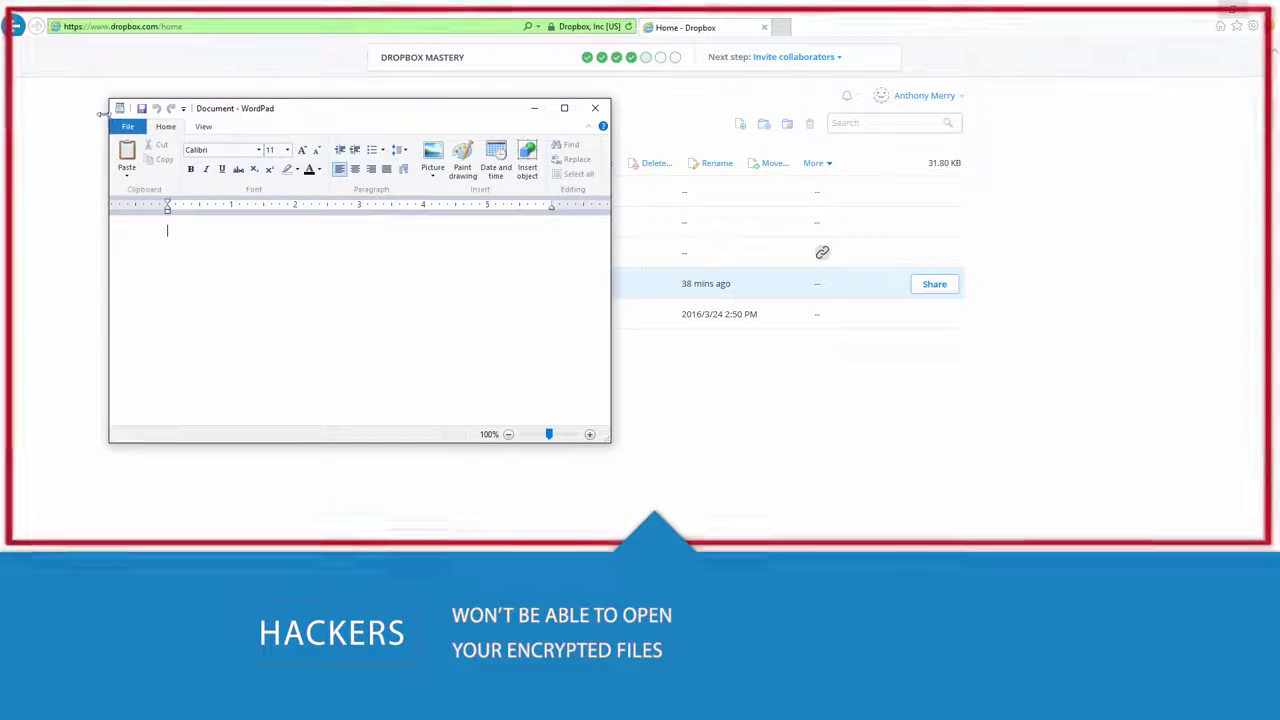
- Open contract from Documents in WordPad, where it shows only scrambled encrypted text
left_click(122, 127)
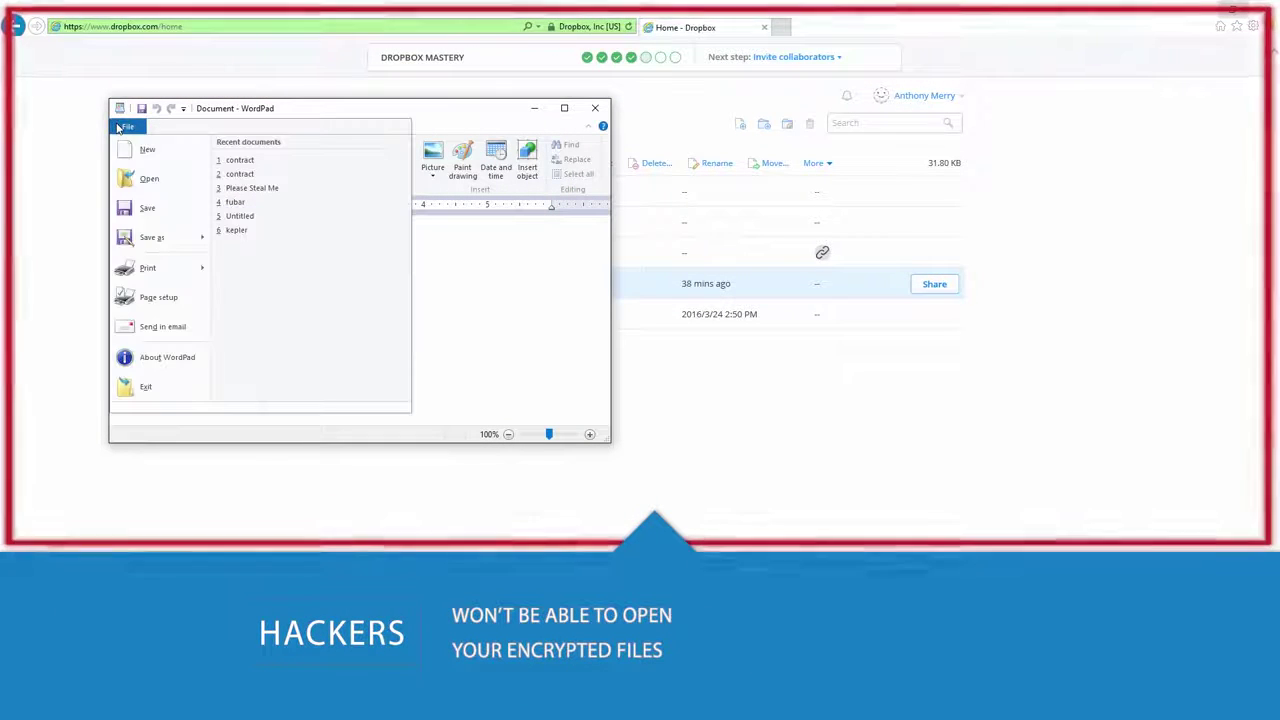
left_click(149, 178)
left_click(299, 211)
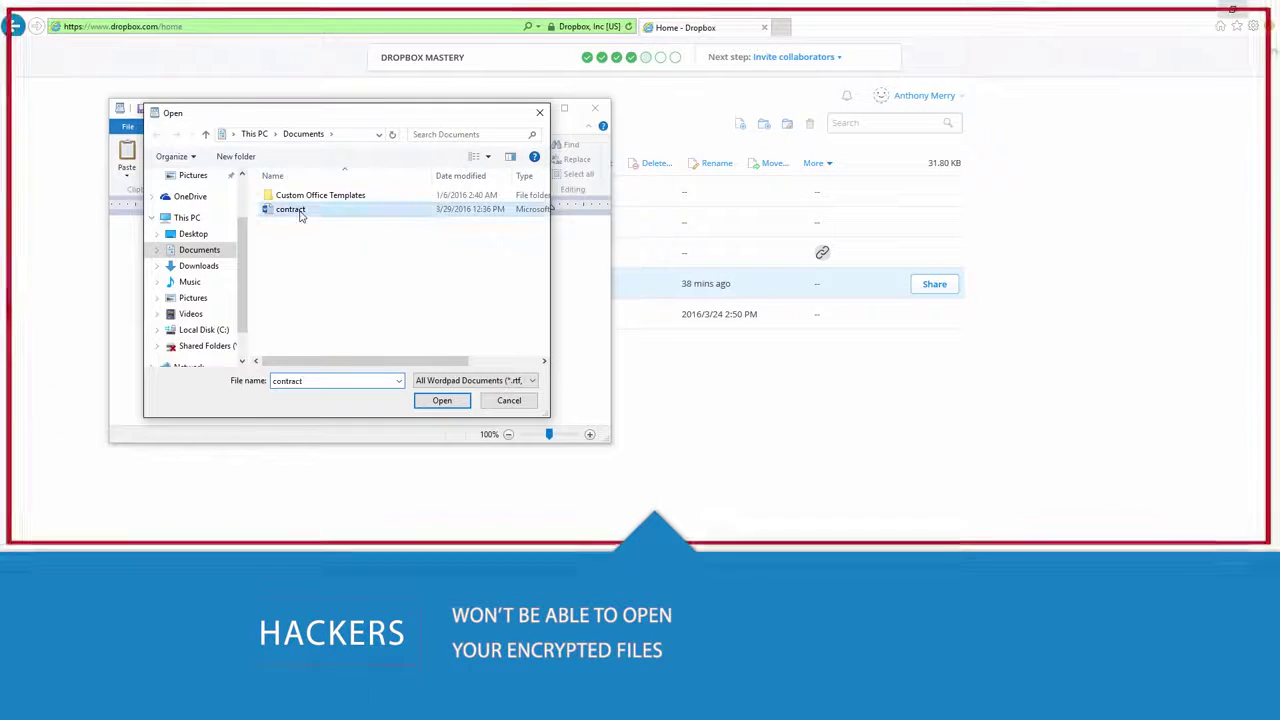
left_click(443, 400)
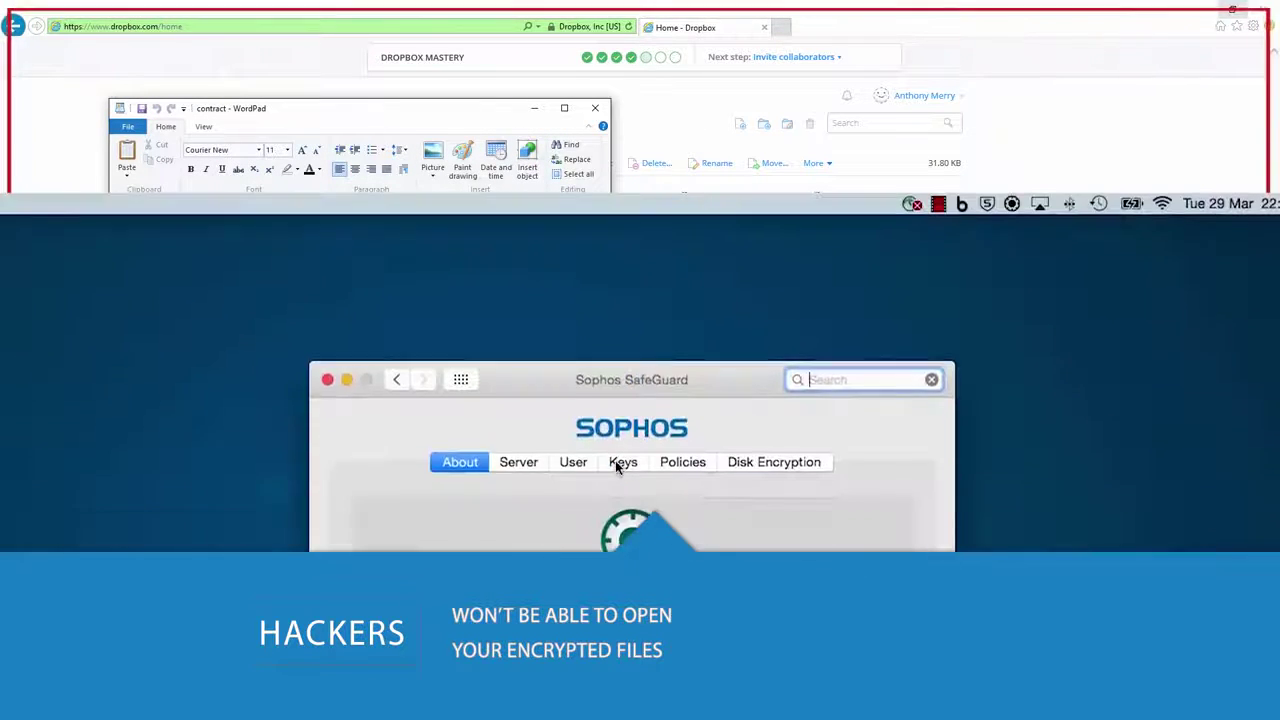
left_click(620, 460)
scroll(711, 296, "down", 15)
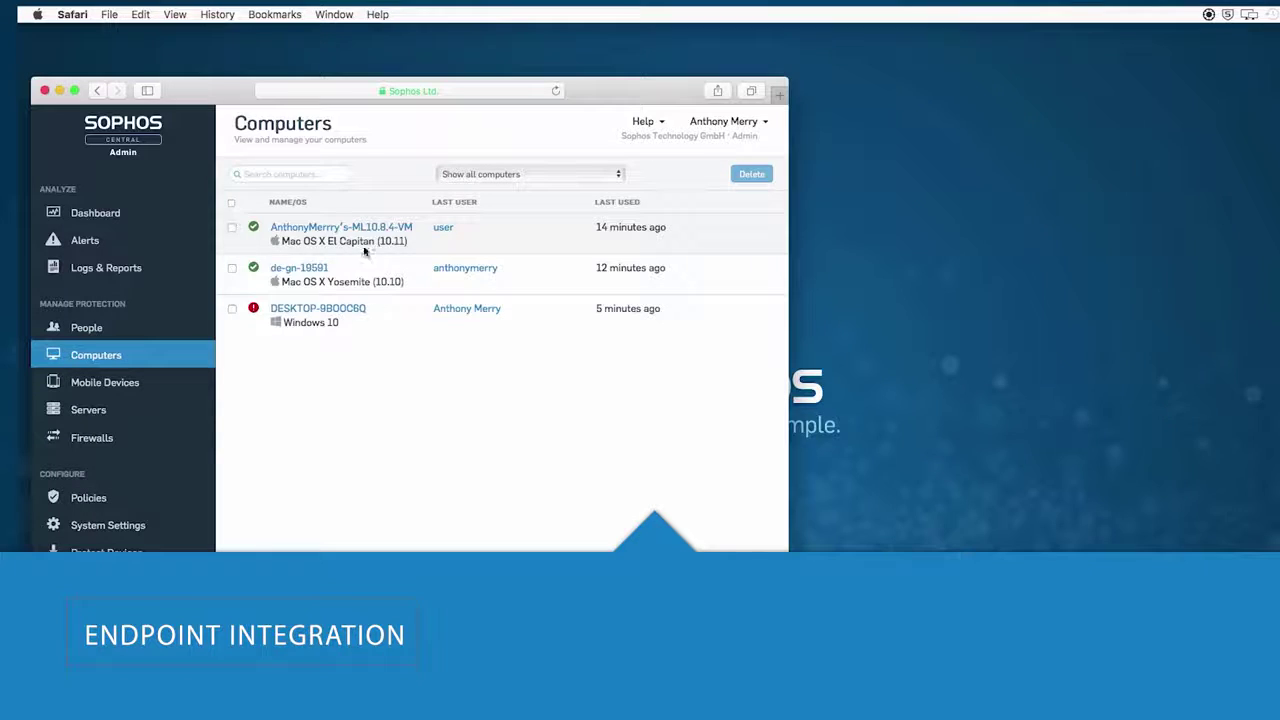
left_click(393, 228)
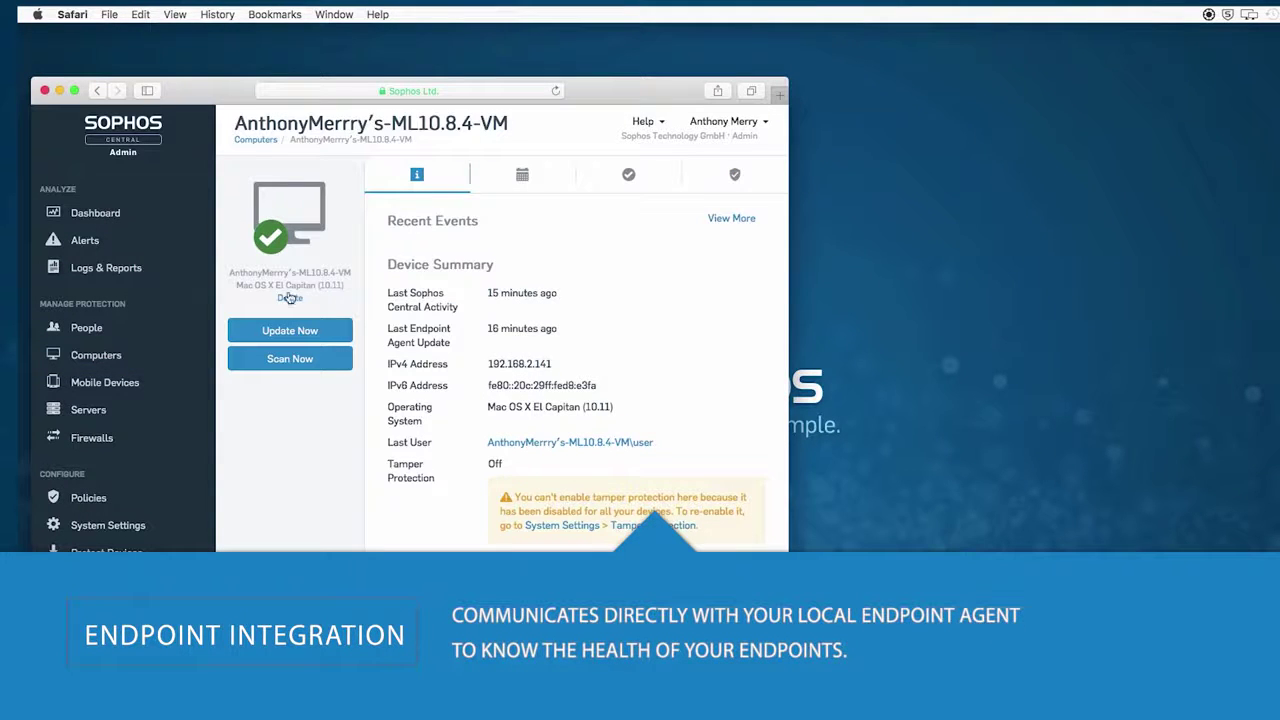
key("super+Tab")
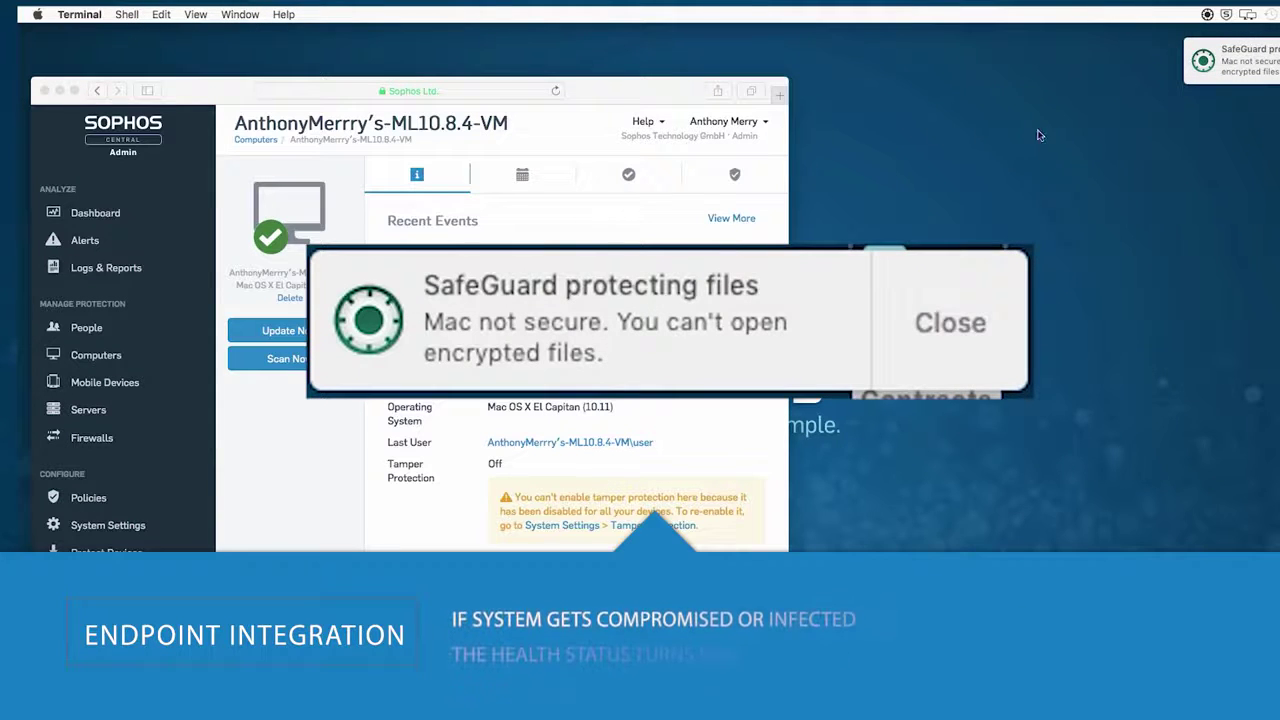
key("super+Tab")
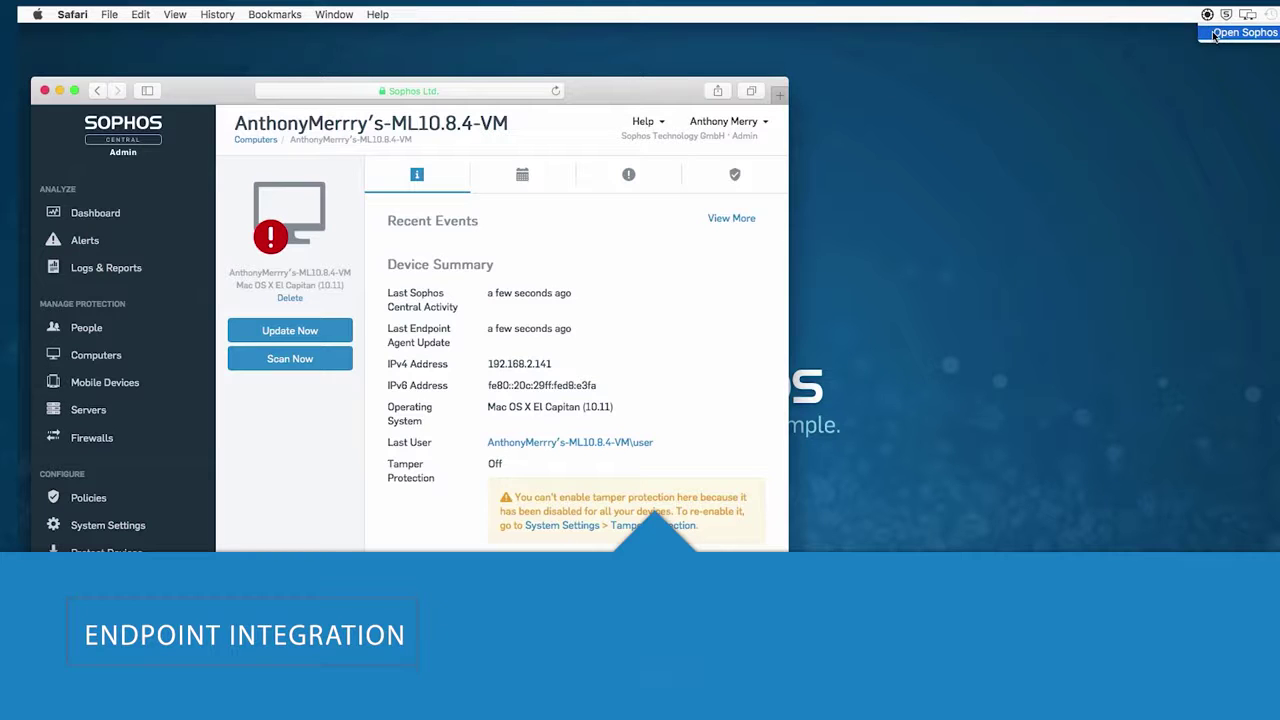
left_click(1207, 14)
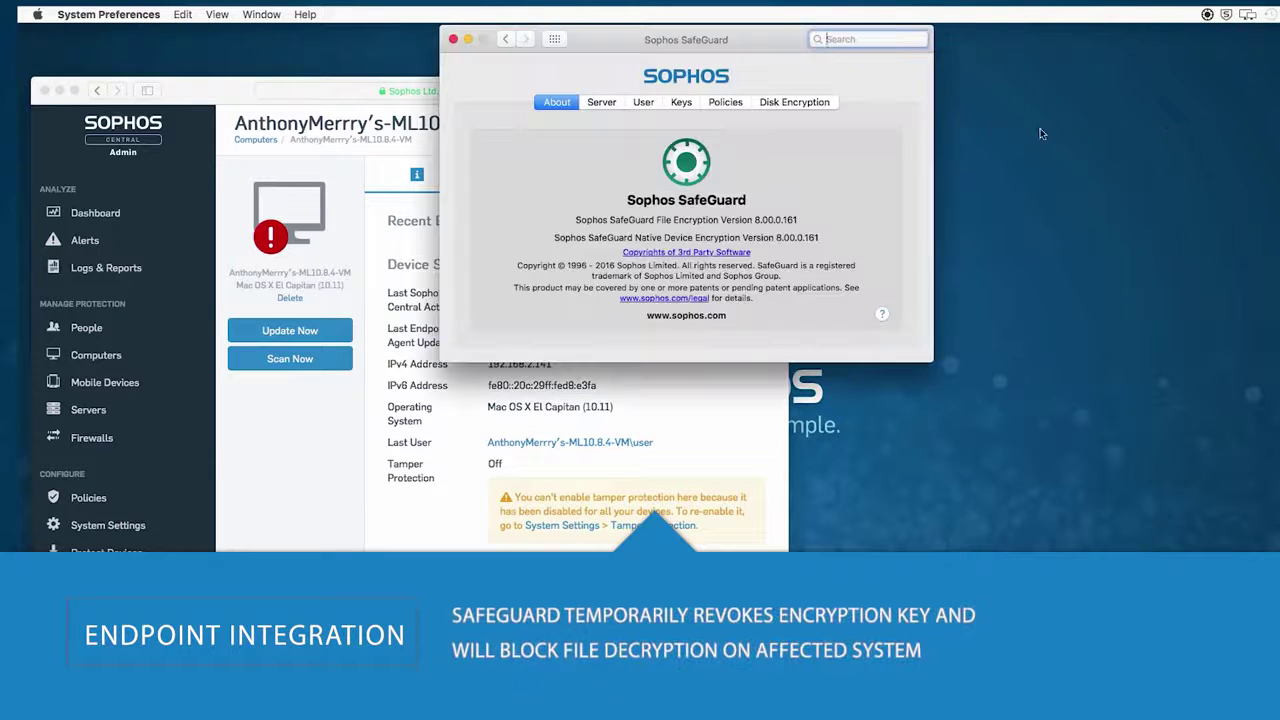
left_click(678, 103)
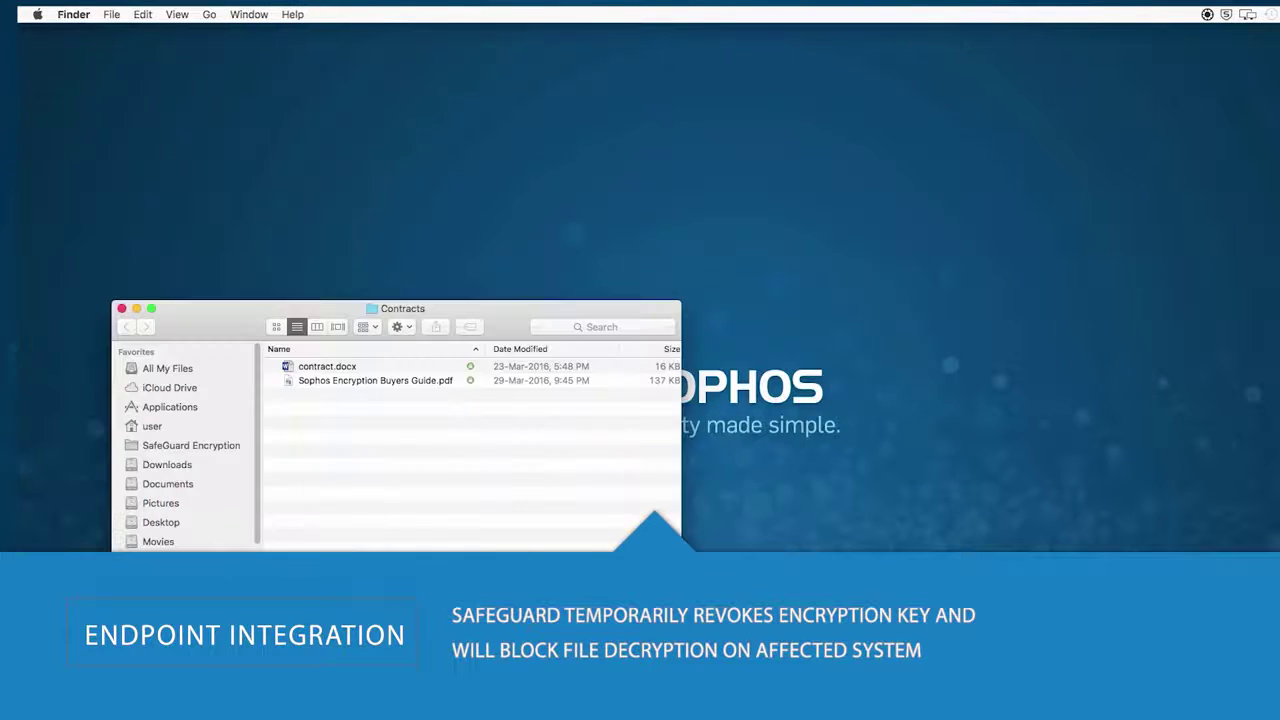
- Try opening contract.docx from Finder and dismiss Word's cannot-open error
double_click(330, 366)
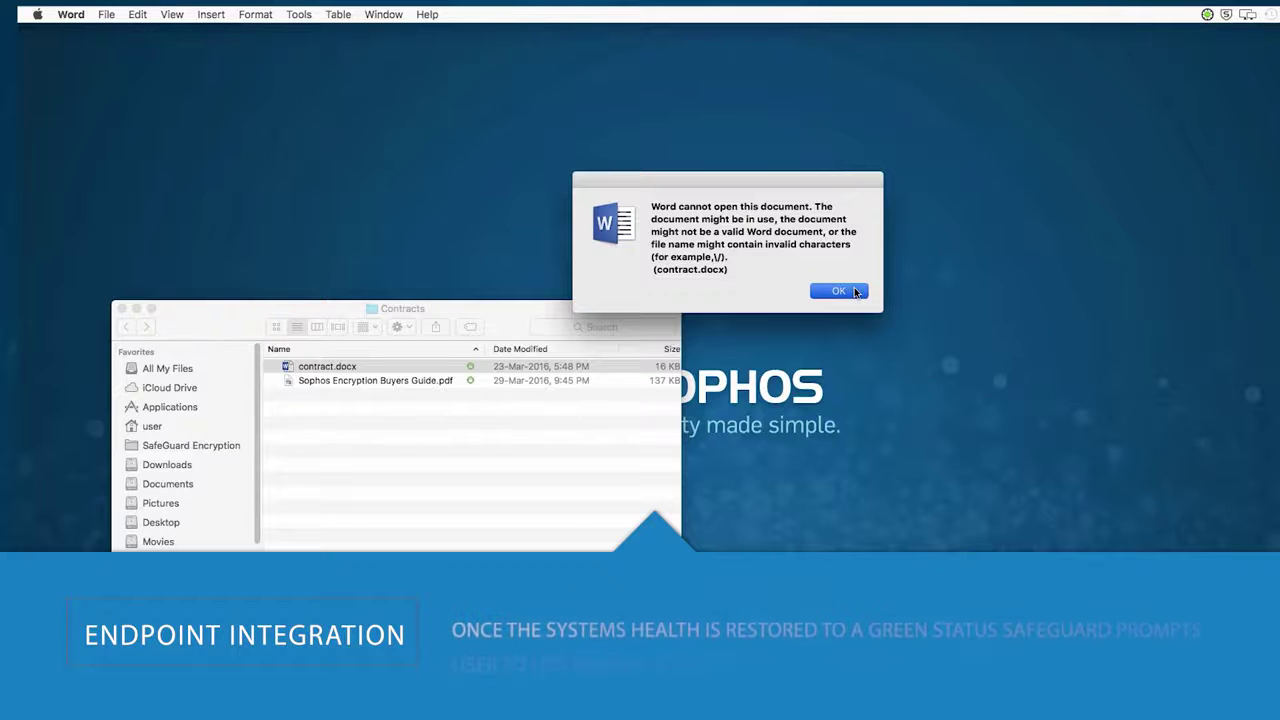
left_click(853, 291)
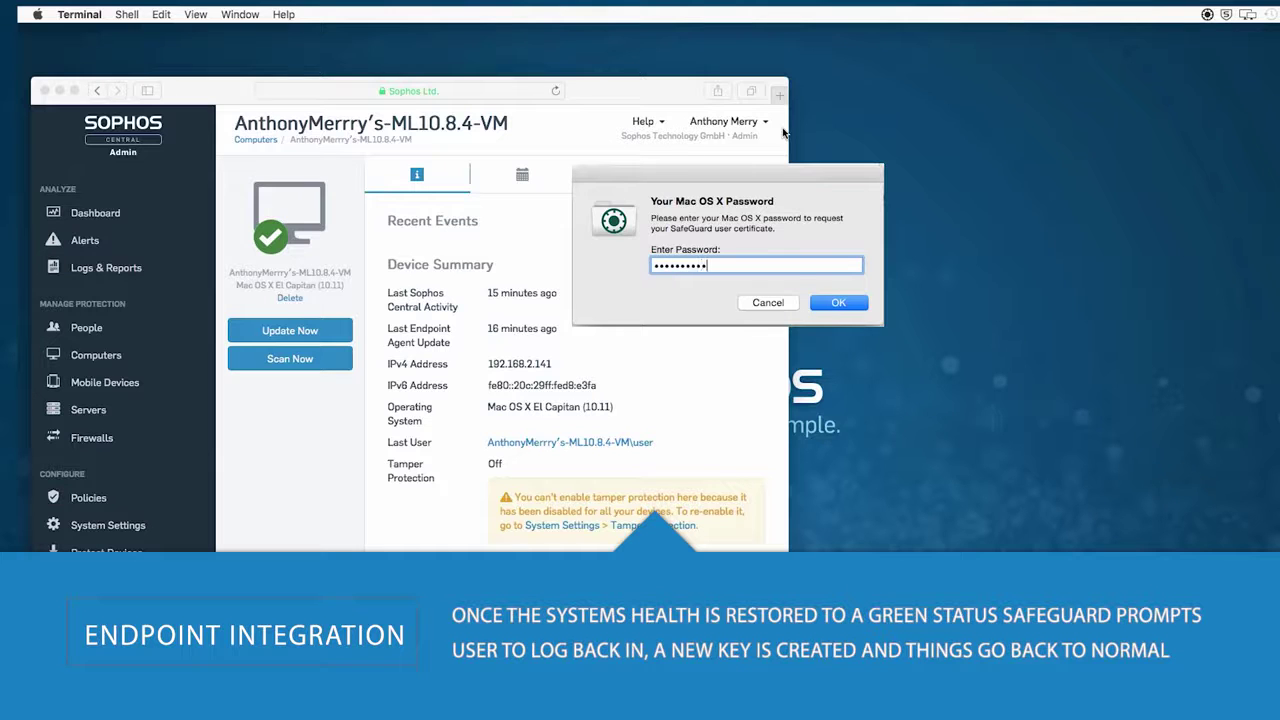
- Submit the Mac account password and confirm the Keys tab lists 63 keys again
key("Return")
left_click(833, 212)
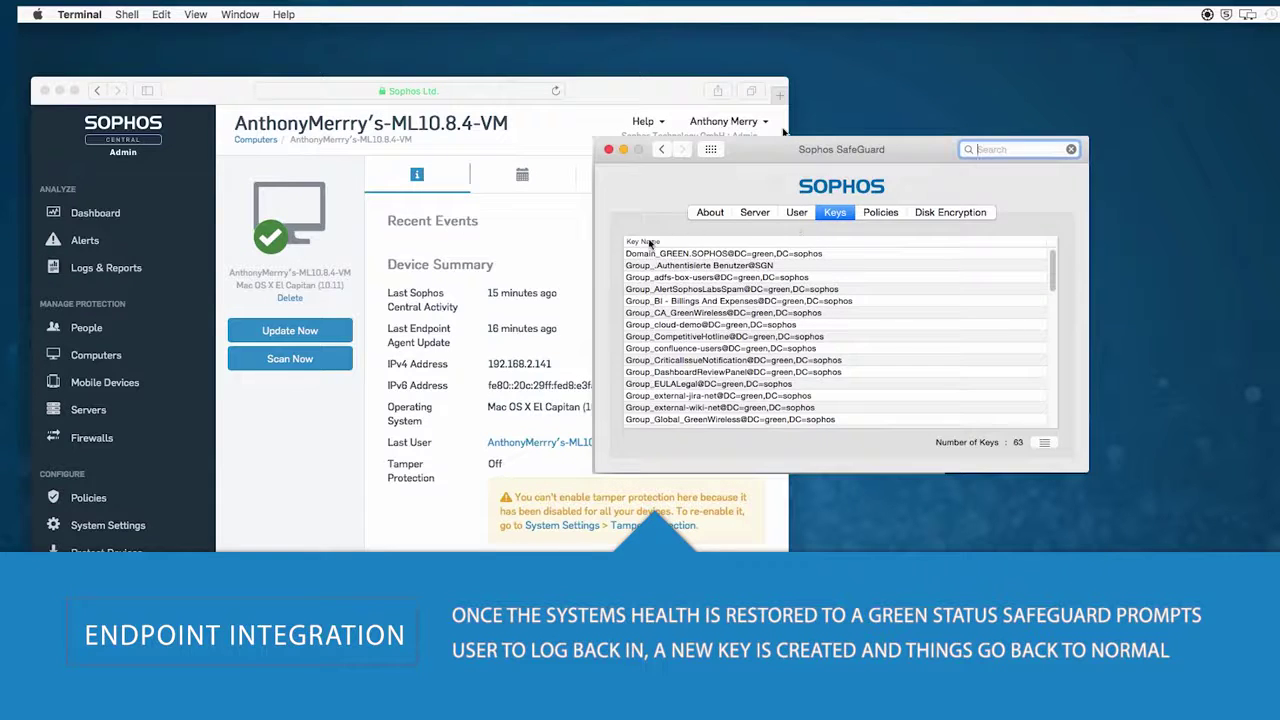